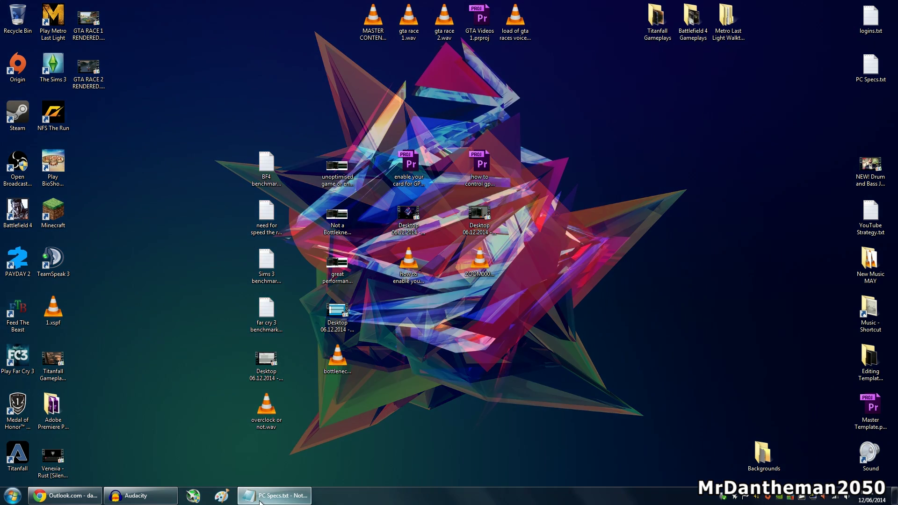
# - Copy the model GIGABYTE GA-H61M-USB3V from PC Specs.txt in Notepad, then close Notepad
pyautogui.click(266, 496)
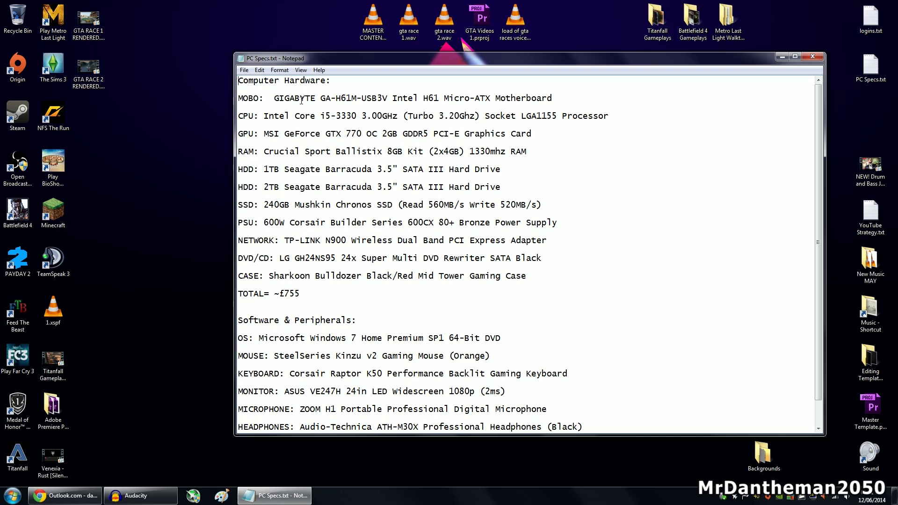
pyautogui.moveTo(278, 100); pyautogui.dragTo(389, 98)
pyautogui.hotkey('ctrl', 'c')
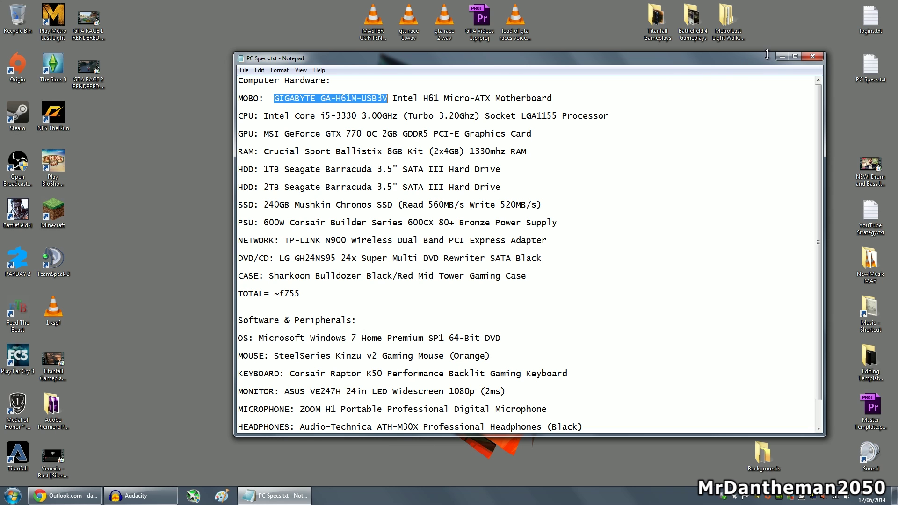
pyautogui.click(812, 56)
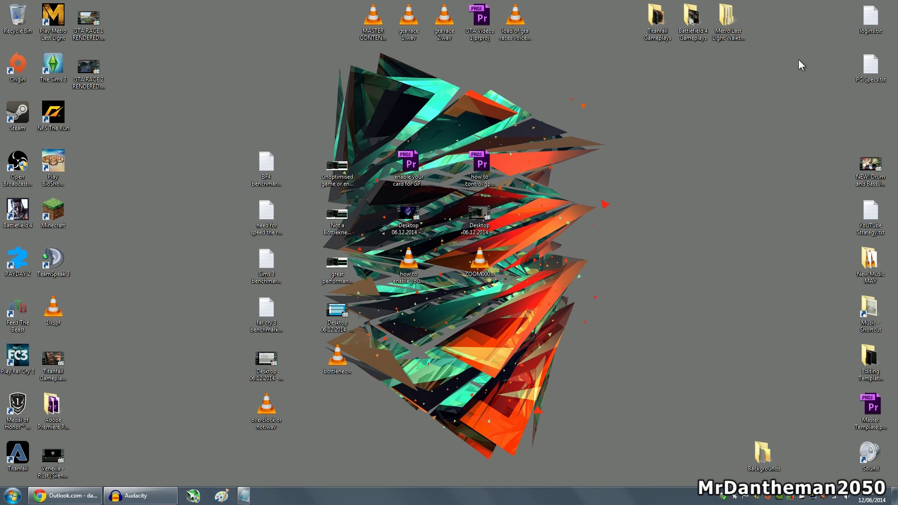
# - Google the pasted GIGABYTE GA-H61M-USB3V and open its GA-H61M-USB3V (rev. 1.0) gigabyte.com page
pyautogui.click(82, 496)
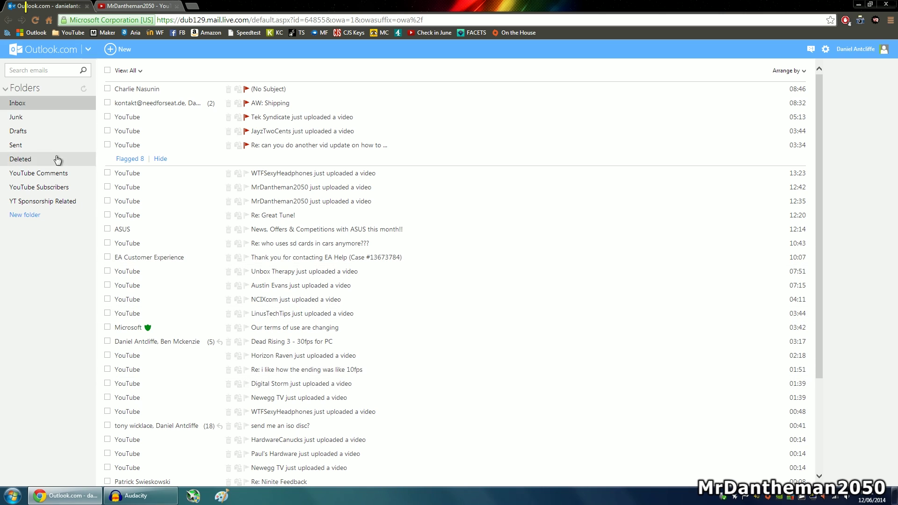
pyautogui.middleClick(49, 20)
pyautogui.click(207, 9)
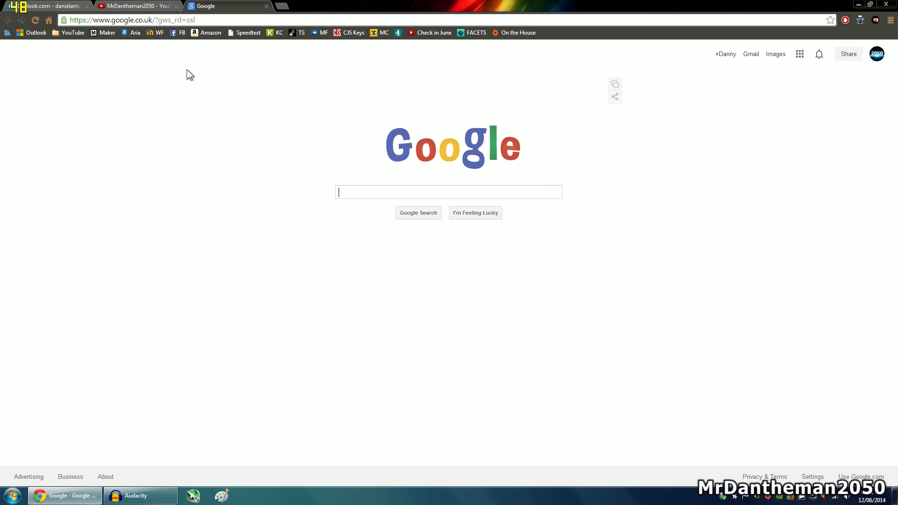
pyautogui.hotkey('ctrl', 'v')
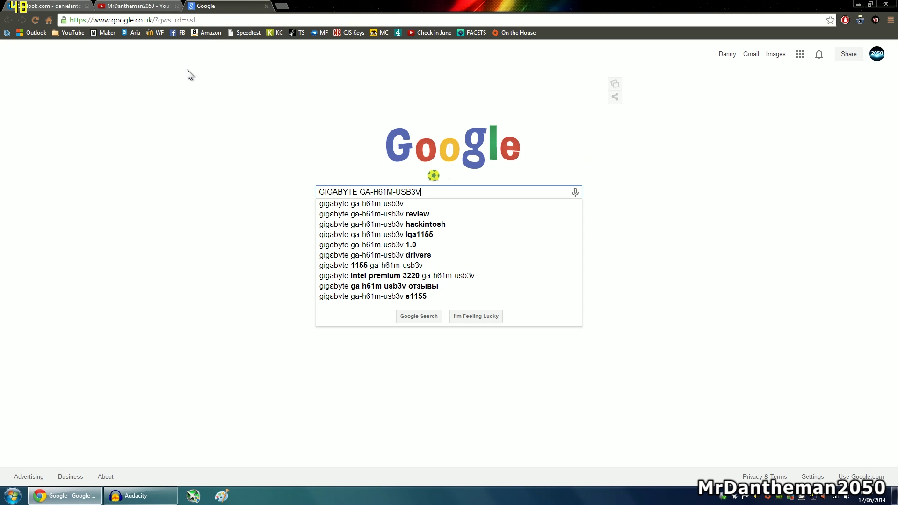
pyautogui.press('Return')
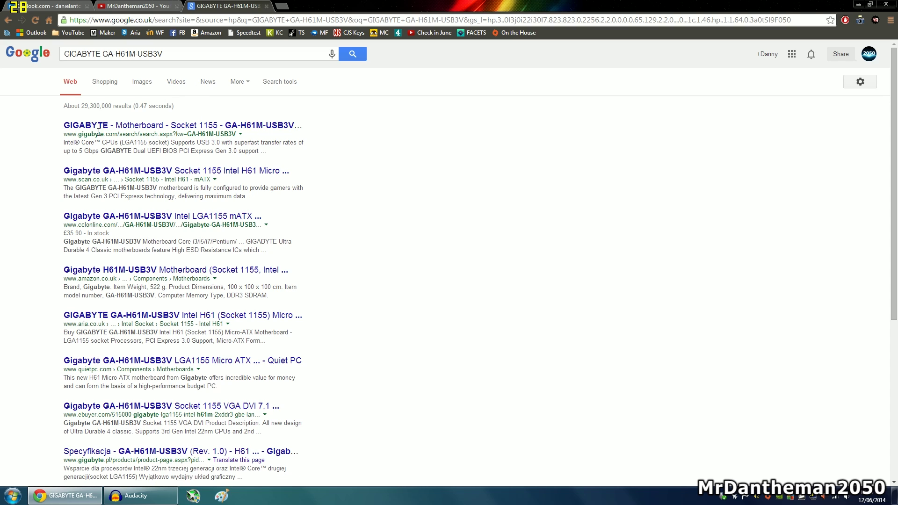
pyautogui.click(229, 127)
pyautogui.click(230, 126)
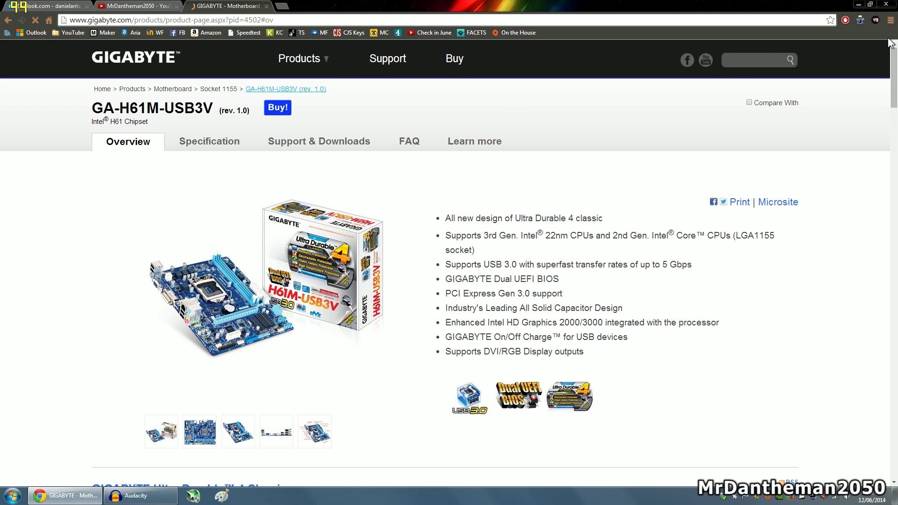
# - Show Support & Downloads with Driver as download type and pick Windows 7 64bit as OS
pyautogui.click(891, 21)
pyautogui.click(864, 299)
pyautogui.click(322, 139)
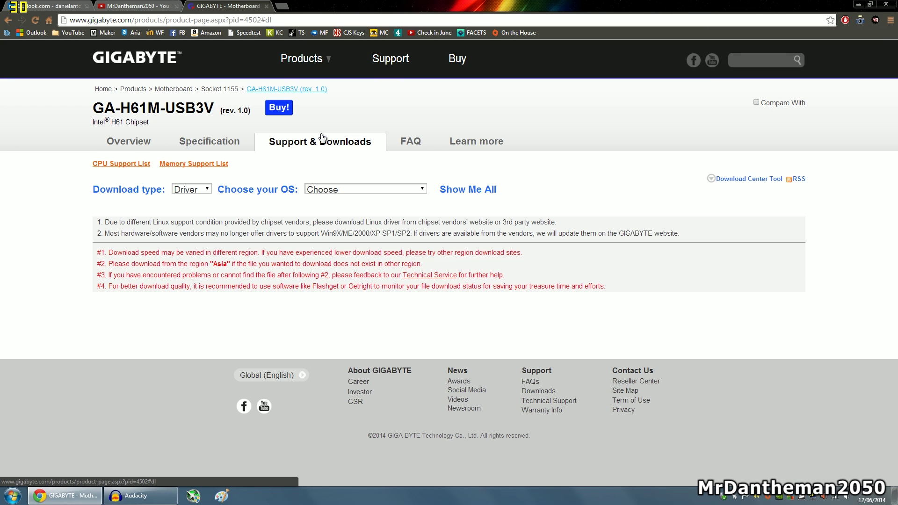
pyautogui.click(194, 188)
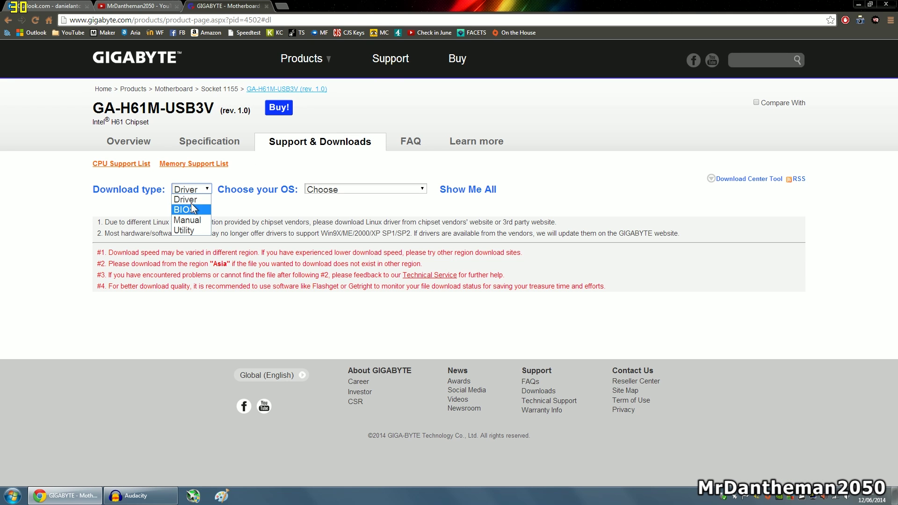
pyautogui.click(191, 201)
pyautogui.click(330, 190)
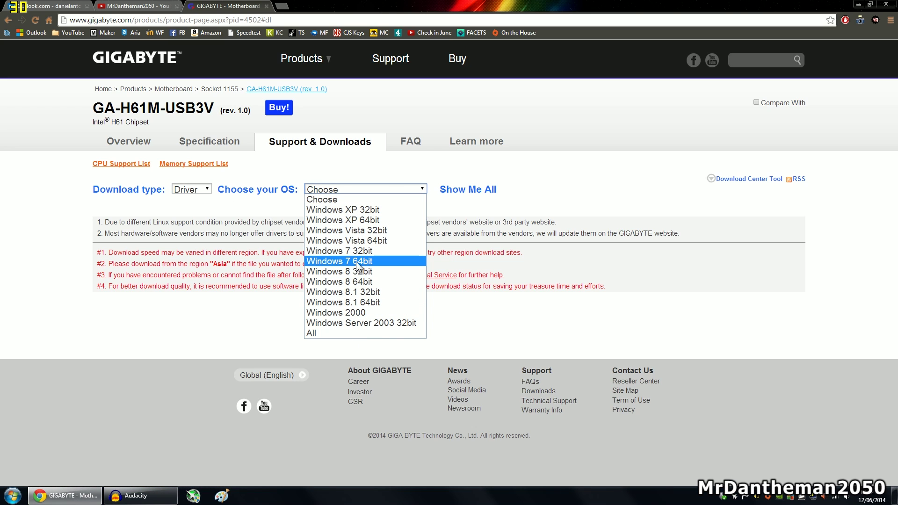
pyautogui.click(388, 262)
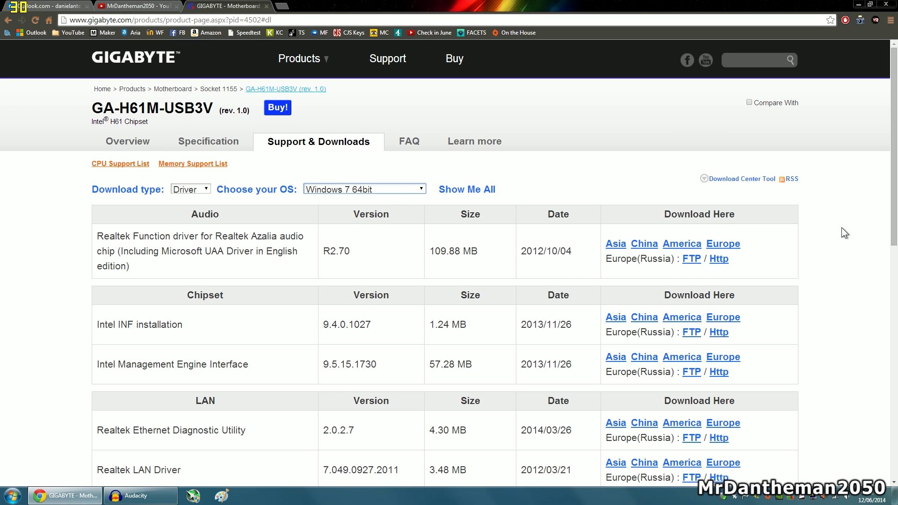
pyautogui.scroll(-3, 218, 145)
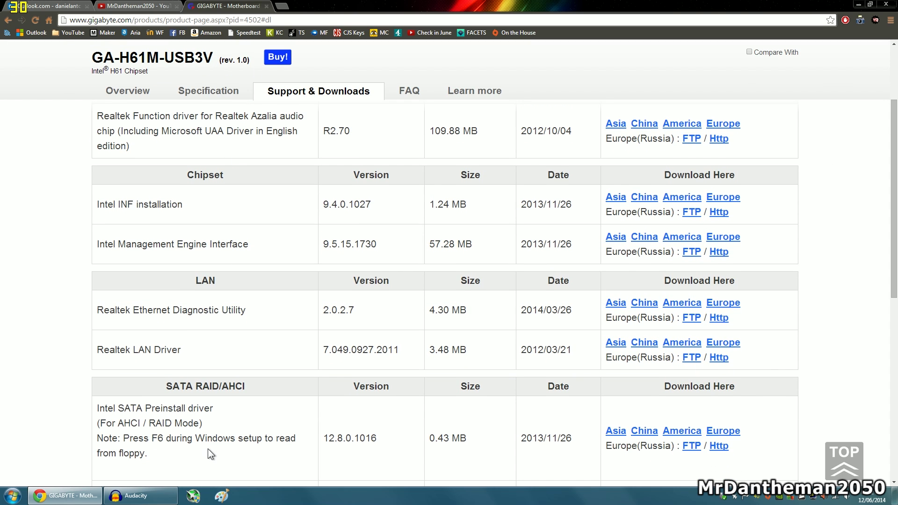
pyautogui.scroll(-1, 894, 237)
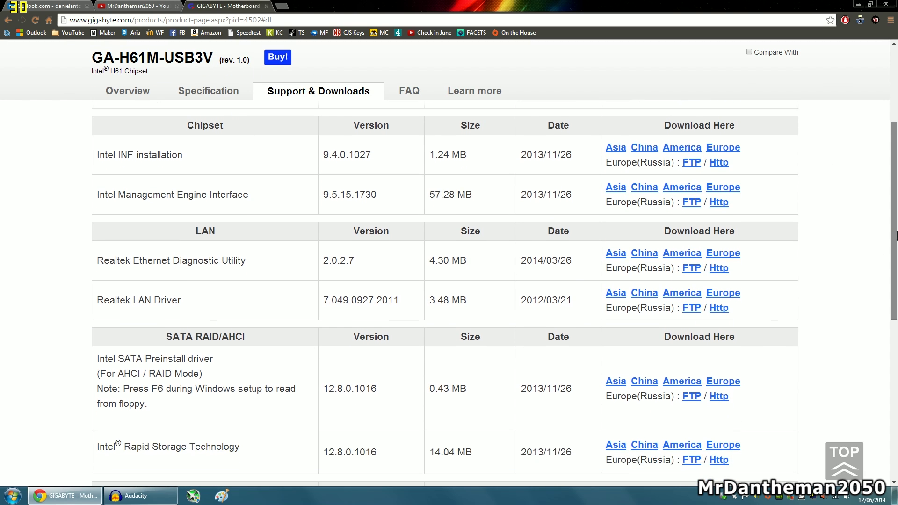
pyautogui.scroll(-5, 896, 236)
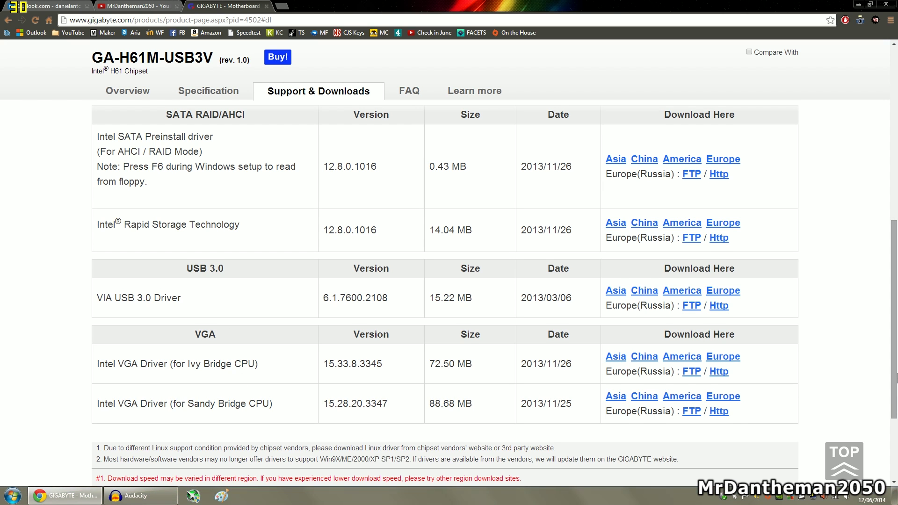
pyautogui.scroll(5, 896, 268)
pyautogui.scroll(3, 896, 270)
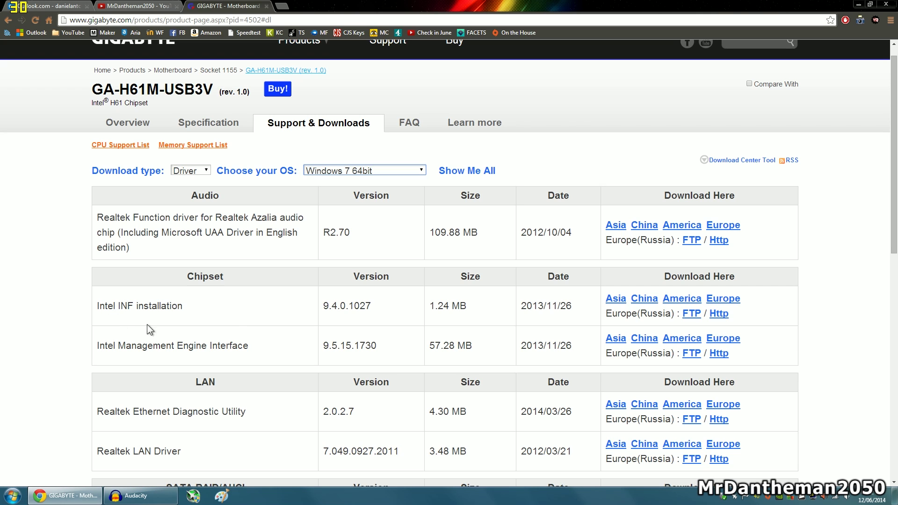
pyautogui.scroll(1, 11, 325)
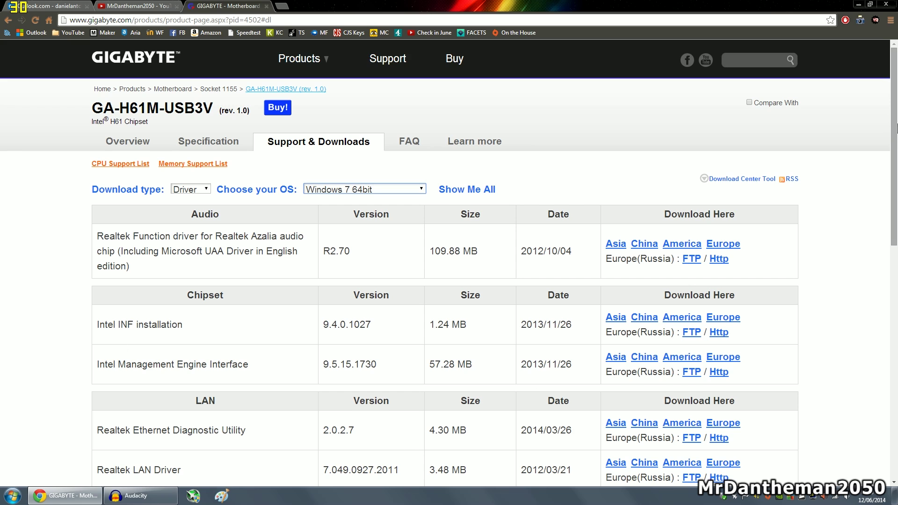
pyautogui.scroll(-1, 532, 396)
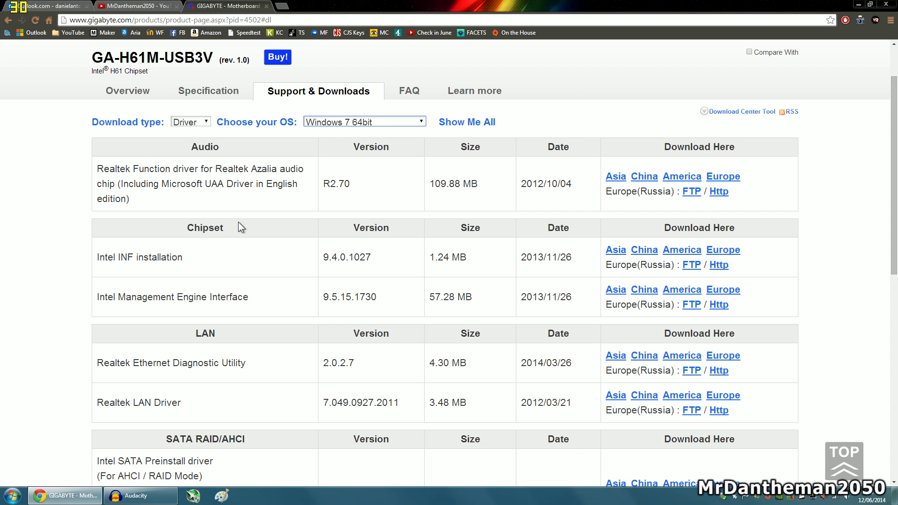
pyautogui.scroll(2, 218, 211)
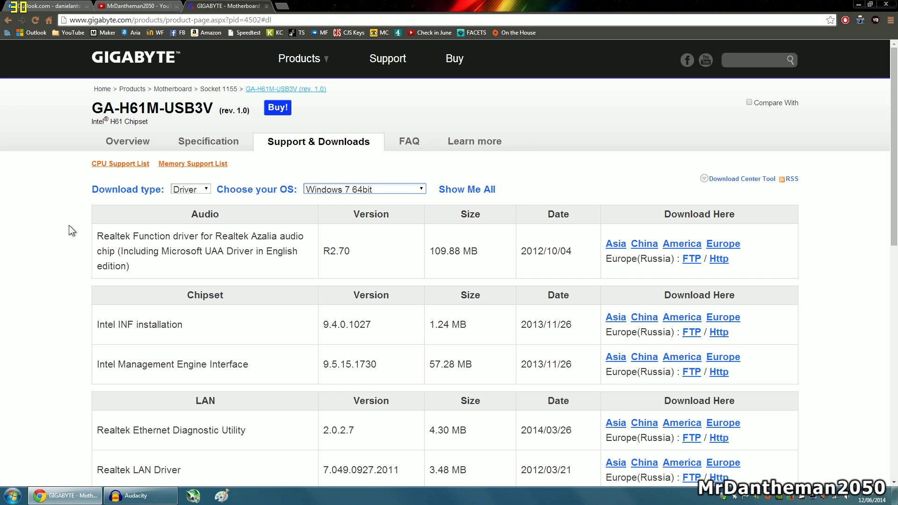
pyautogui.scroll(-2, 69, 230)
pyautogui.scroll(2, 69, 230)
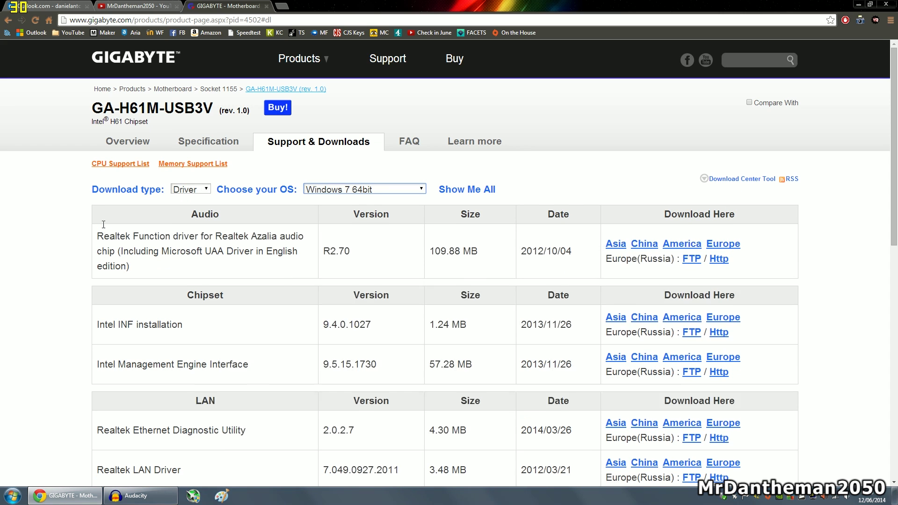
# - Search 'chipset' in a new tab, load Wikipedia's Chipset article, then return to the GIGABYTE tab
pyautogui.click(282, 8)
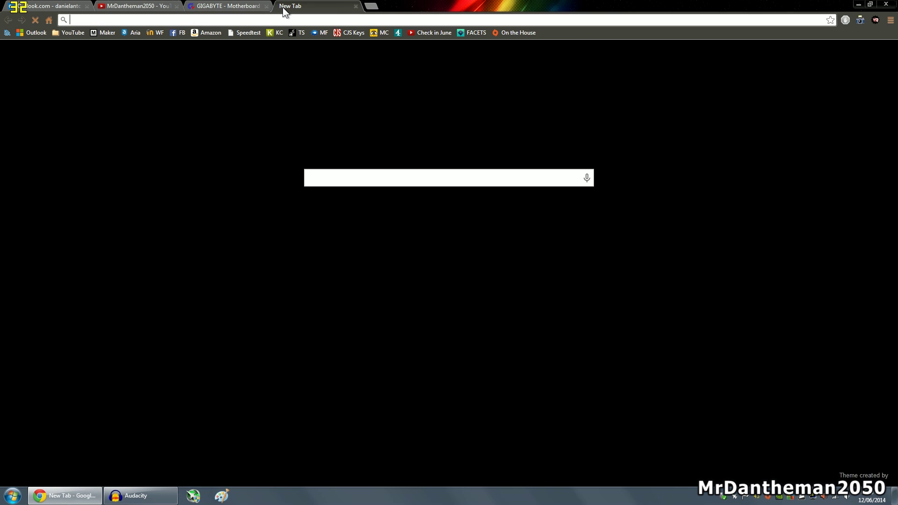
pyautogui.write('chips')
pyautogui.press('Return')
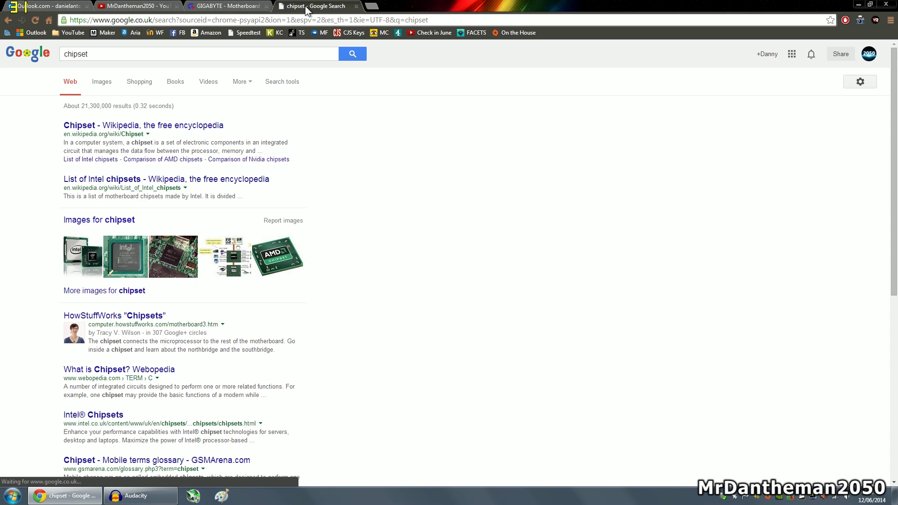
pyautogui.click(176, 125)
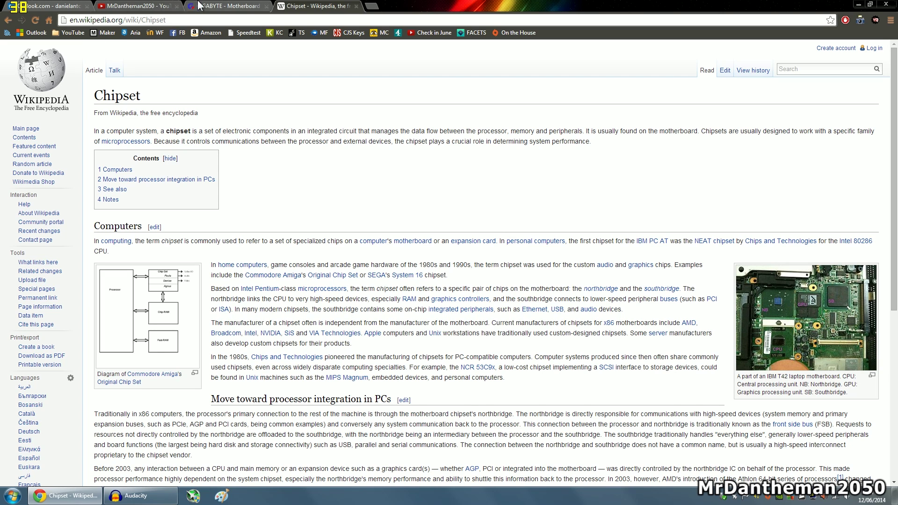
pyautogui.click(241, 6)
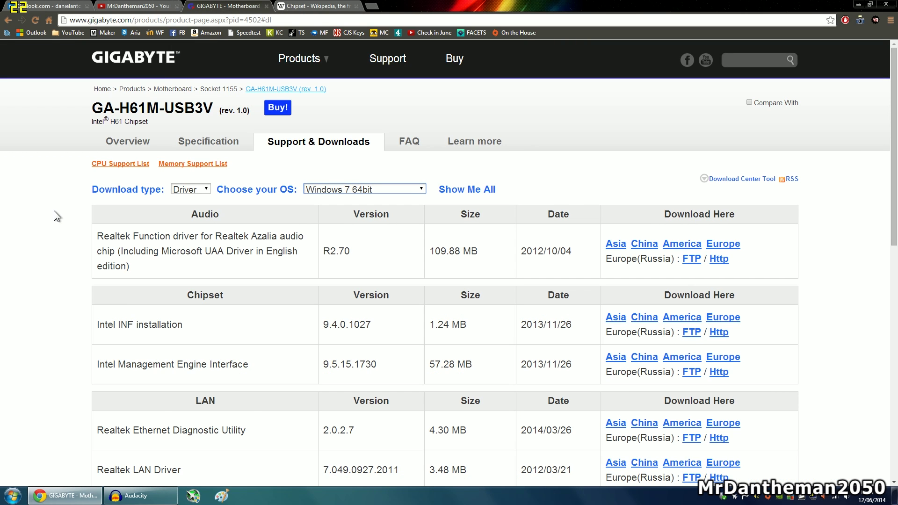
# - Scroll to the SATA RAID/AHCI driver and highlight its heading and the F6 note
pyautogui.scroll(-5, 483, 308)
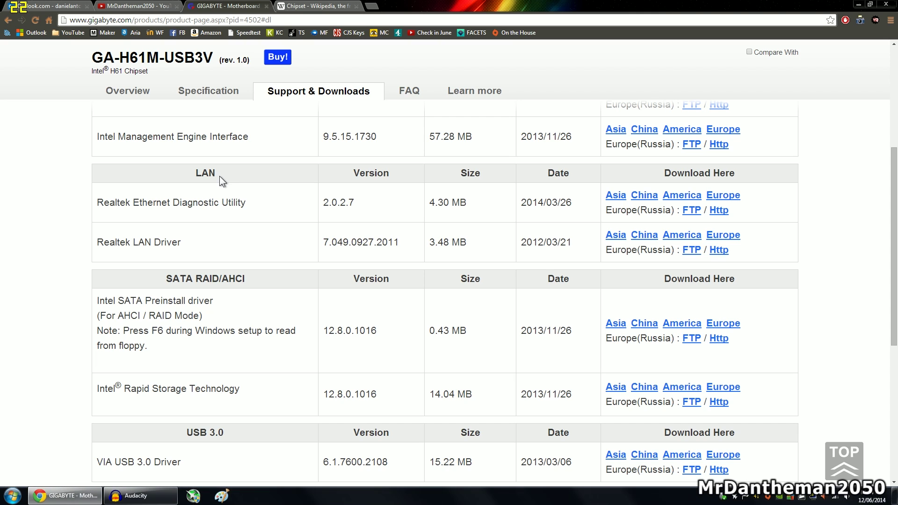
pyautogui.moveTo(166, 279); pyautogui.dragTo(251, 280)
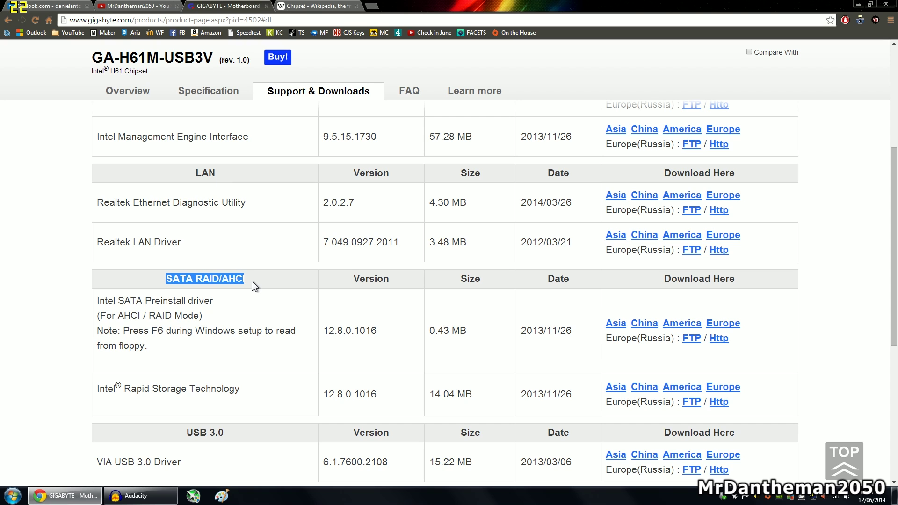
pyautogui.click(251, 280)
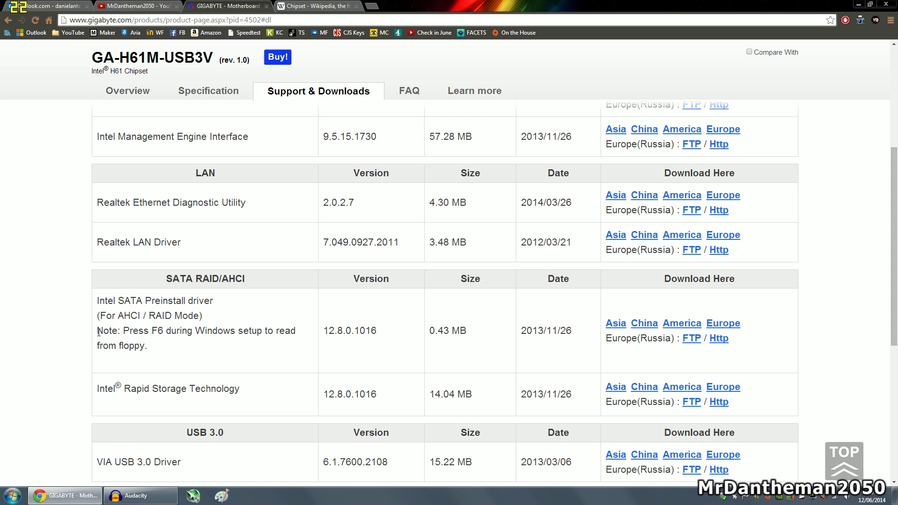
pyautogui.moveTo(151, 330); pyautogui.dragTo(165, 329)
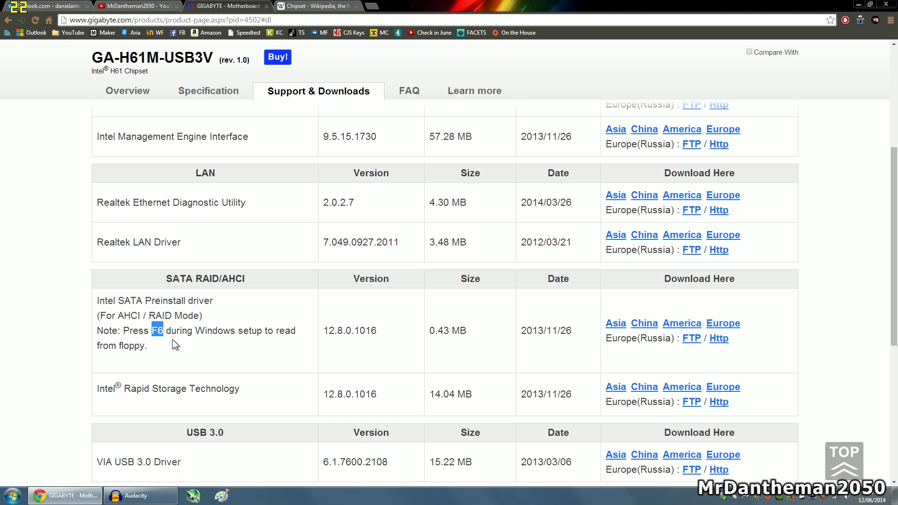
pyautogui.moveTo(895, 223); pyautogui.dragTo(895, 280)
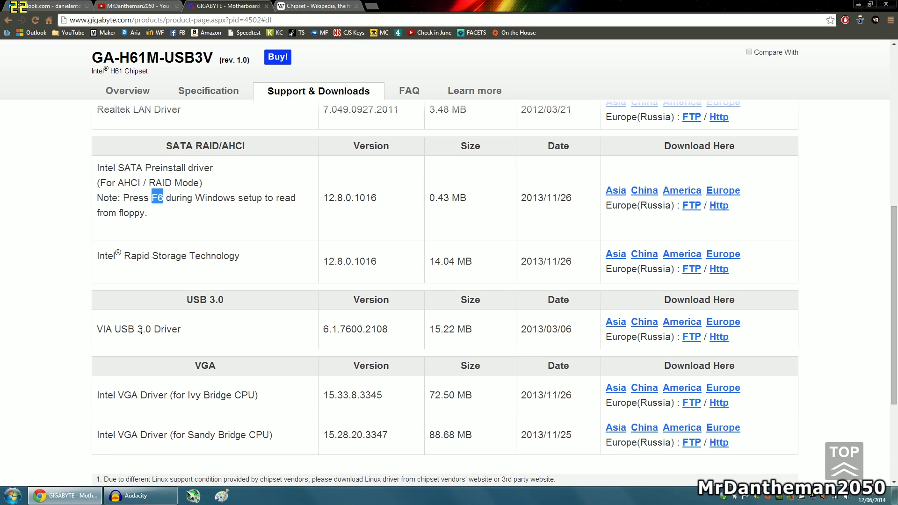
pyautogui.moveTo(102, 329); pyautogui.dragTo(169, 332)
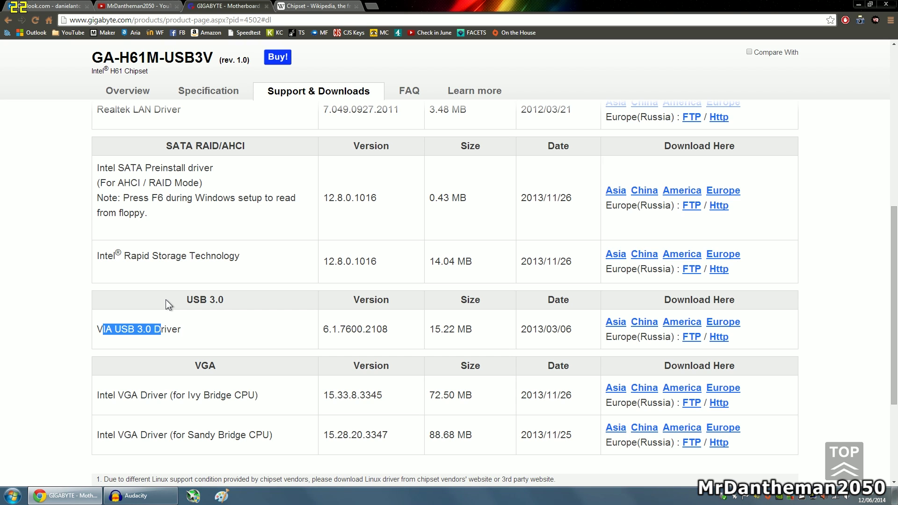
pyautogui.click(189, 324)
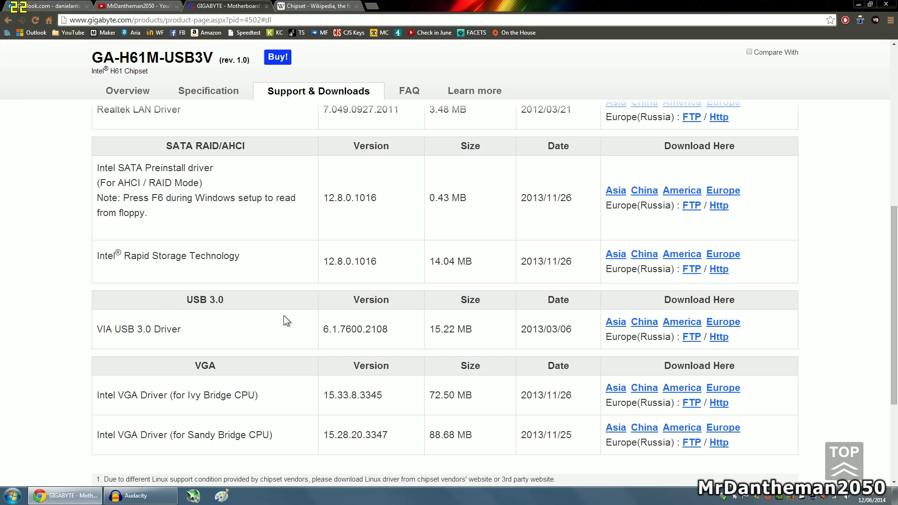
pyautogui.scroll(-3, 283, 315)
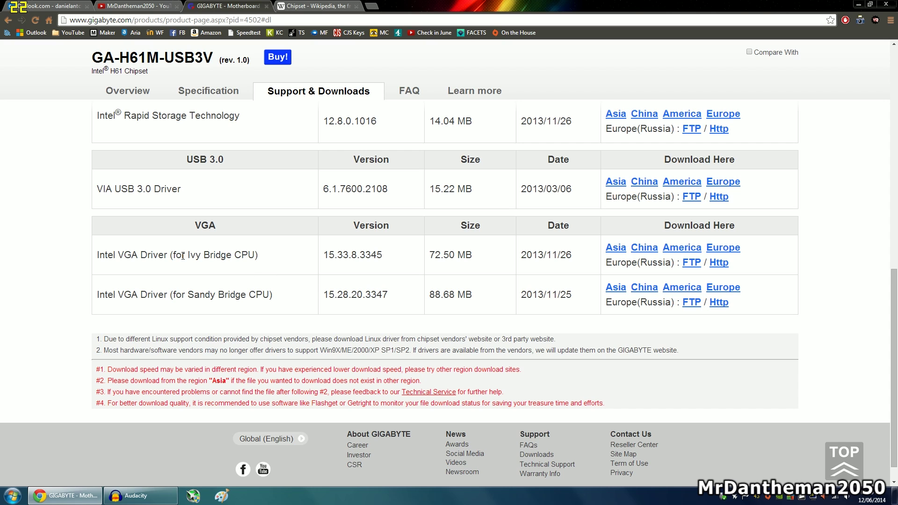
pyautogui.moveTo(182, 255); pyautogui.dragTo(232, 255)
pyautogui.moveTo(181, 296); pyautogui.dragTo(248, 294)
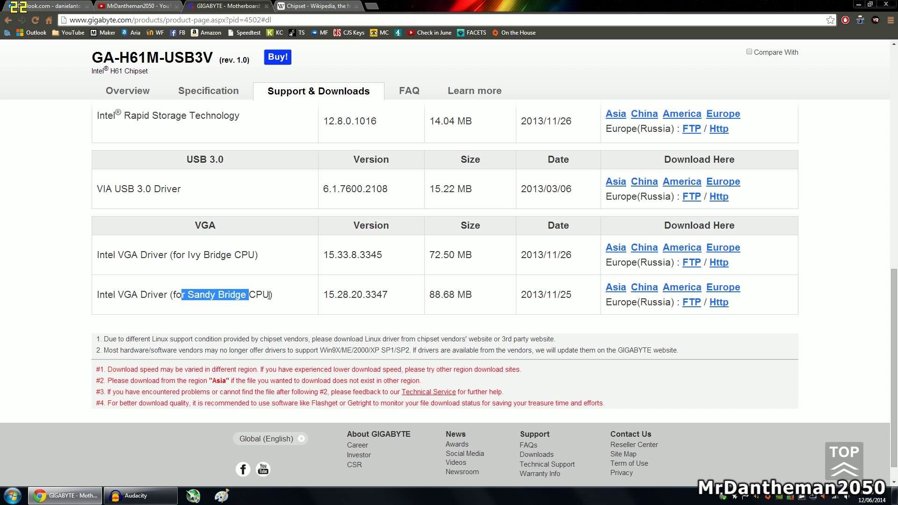
pyautogui.moveTo(269, 295); pyautogui.dragTo(187, 294)
pyautogui.click(186, 256)
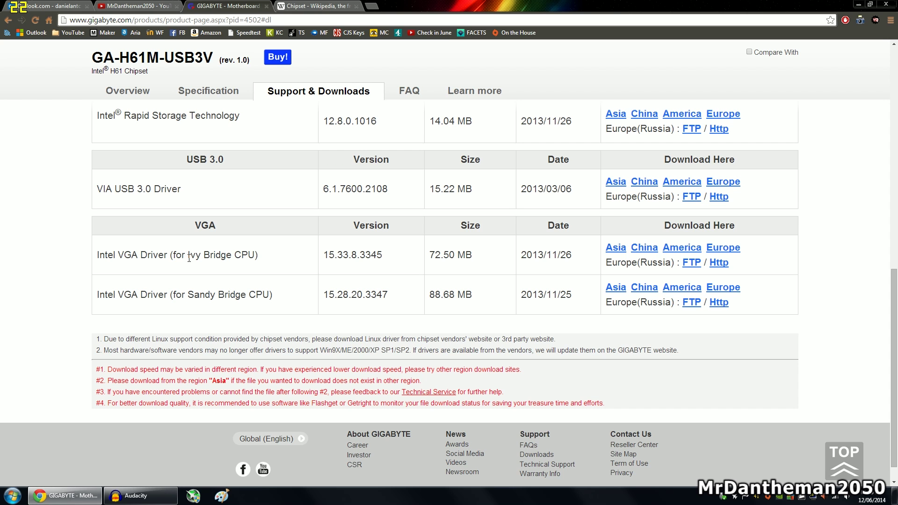
pyautogui.scroll(15, 188, 255)
pyautogui.scroll(-1, 867, 175)
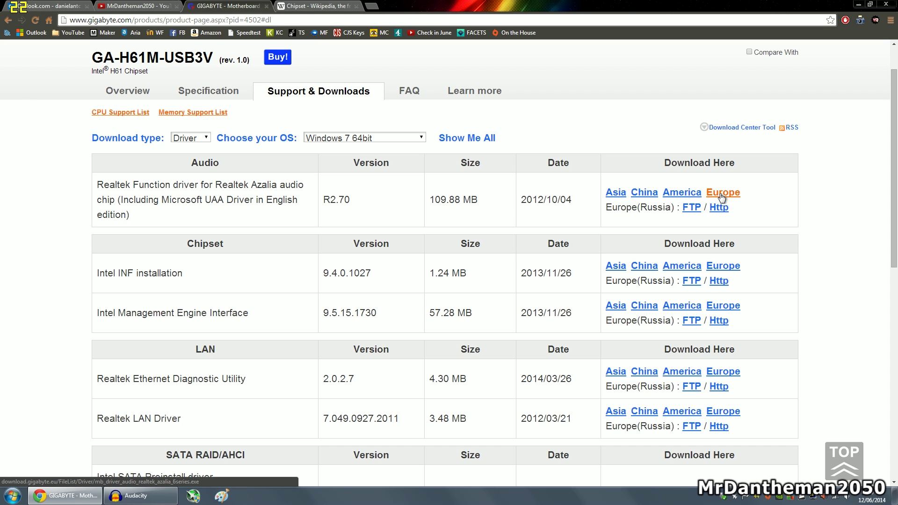
# - Download the Realtek audio, Intel INF, Management Engine and Realtek LAN drivers from the Europe mirror
pyautogui.click(723, 194)
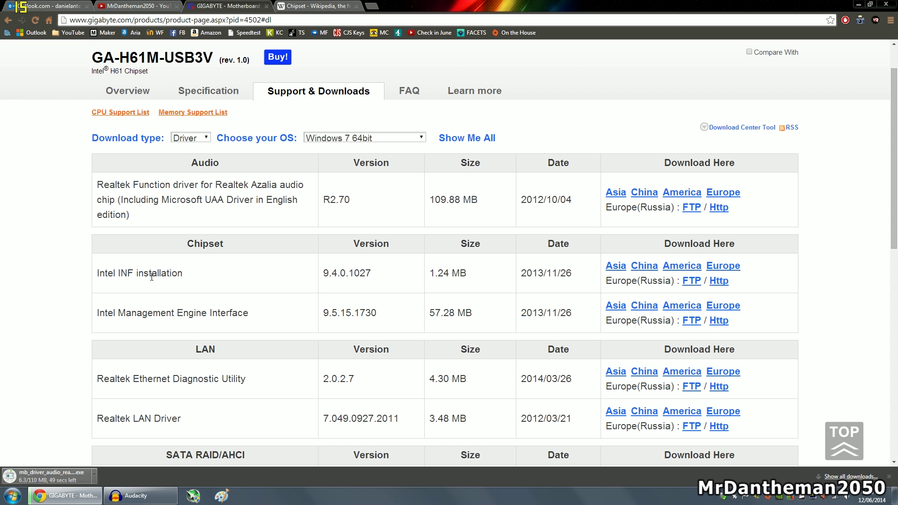
pyautogui.click(720, 265)
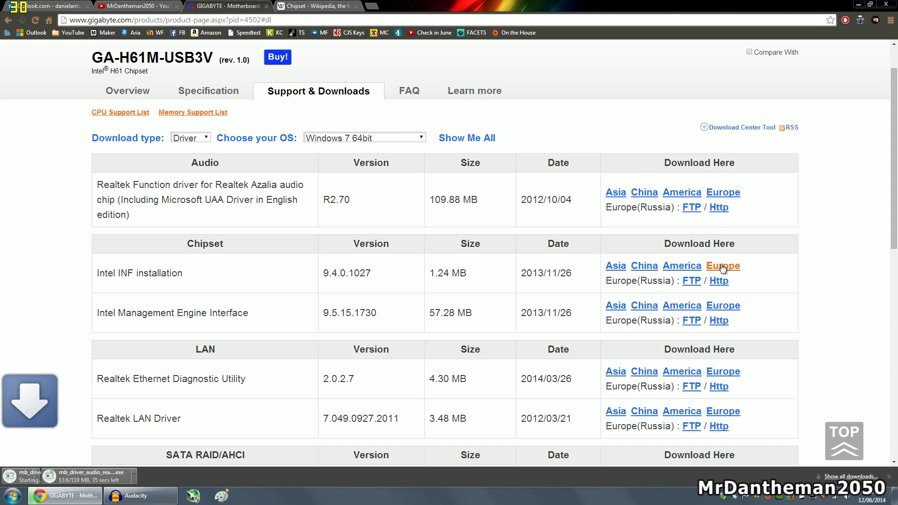
pyautogui.click(726, 305)
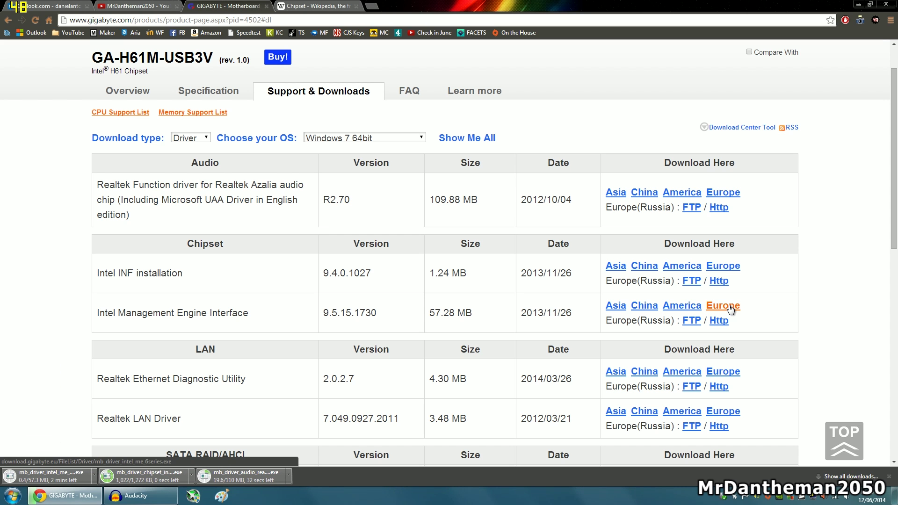
pyautogui.scroll(-1, 766, 247)
pyautogui.moveTo(104, 309); pyautogui.dragTo(235, 309)
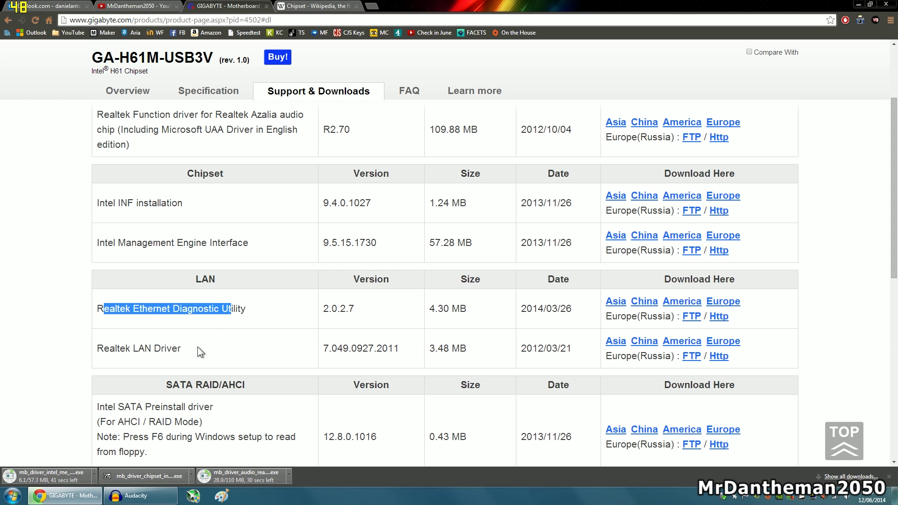
pyautogui.click(723, 341)
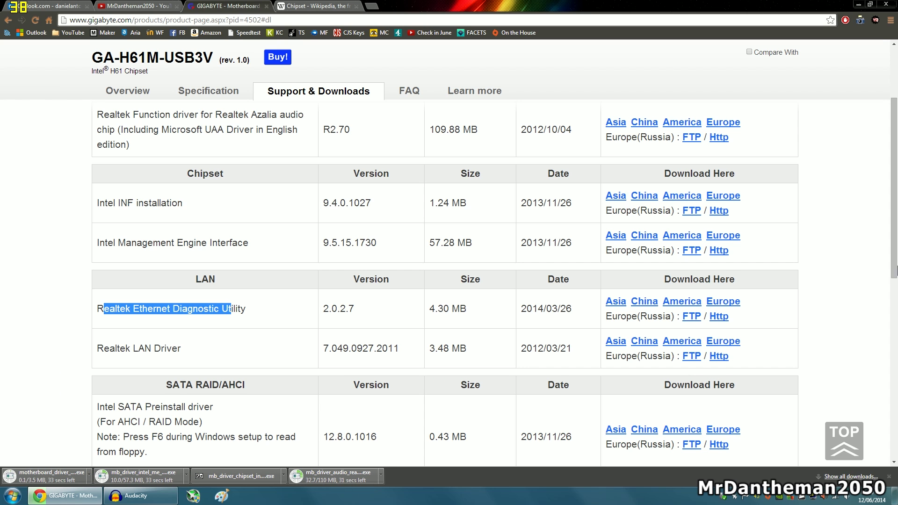
# - Download the Intel Rapid Storage Technology and VIA USB 3.0 drivers from the Europe mirror
pyautogui.scroll(-1, 895, 290)
pyautogui.scroll(-3, 894, 290)
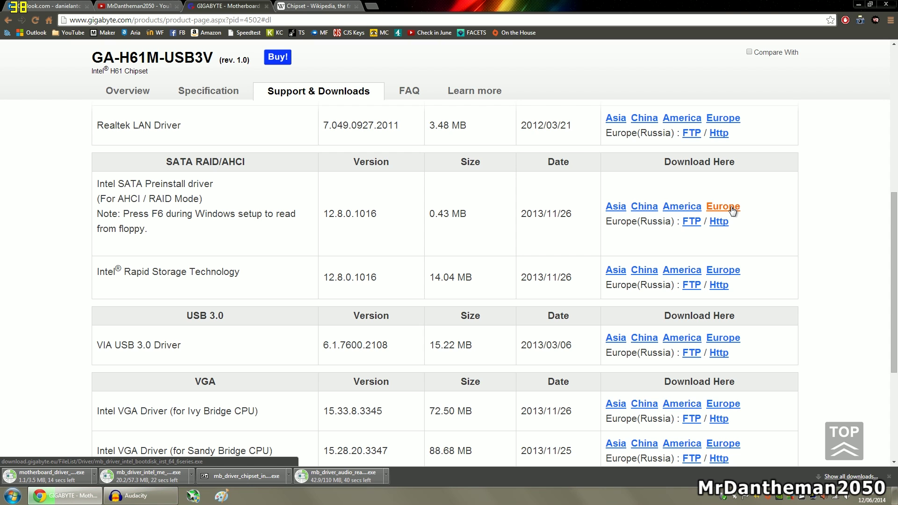
pyautogui.click(727, 276)
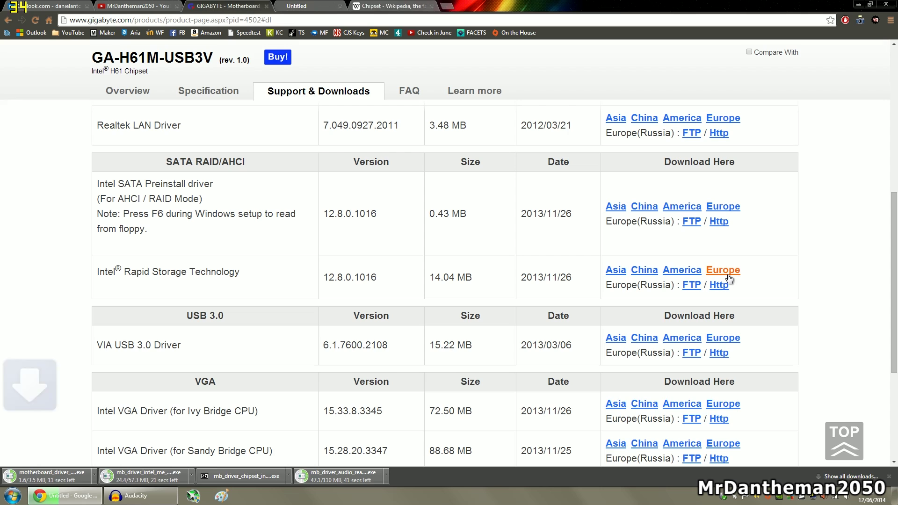
pyautogui.click(723, 339)
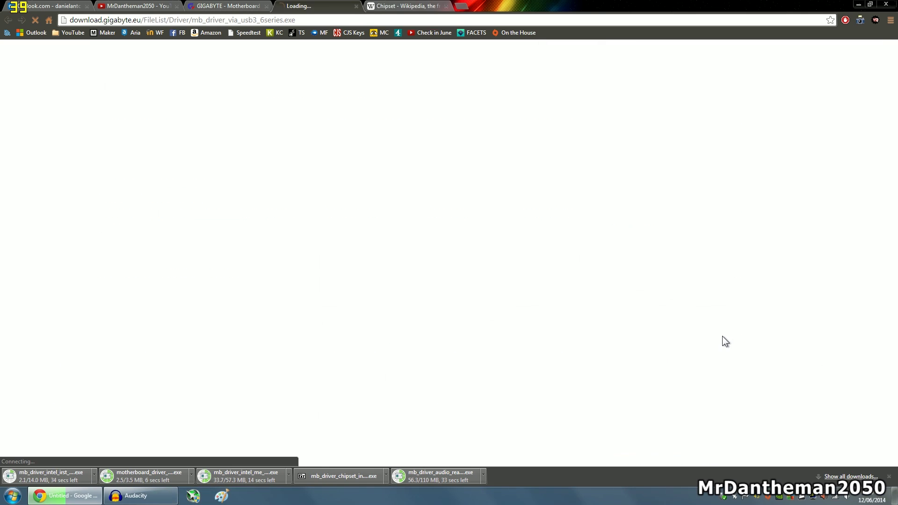
pyautogui.scroll(-4, 801, 289)
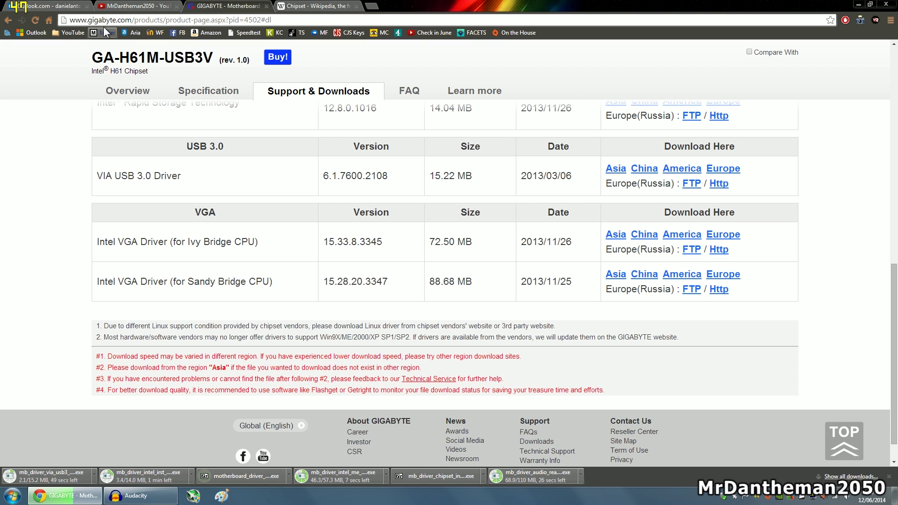
# - Search Google for 'nvidia' and open the official NVIDIA website
pyautogui.click(49, 21)
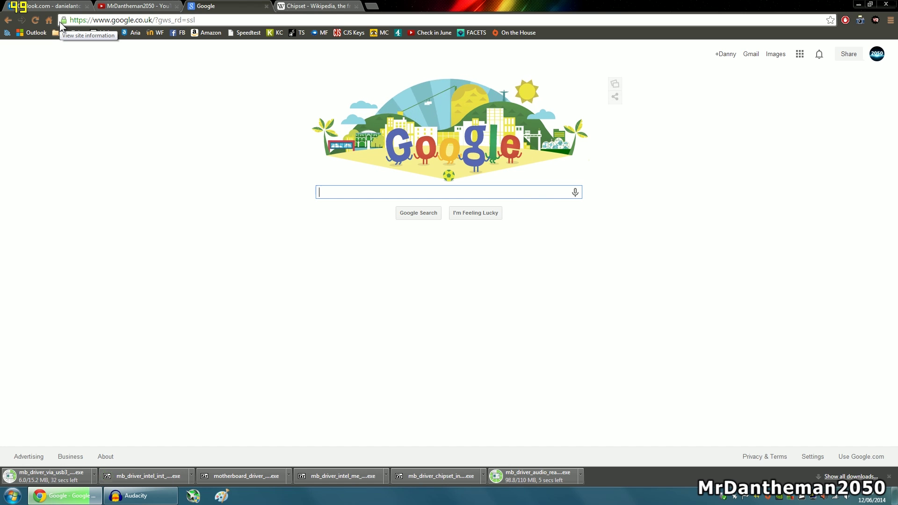
pyautogui.write('nvidia')
pyautogui.press('Return')
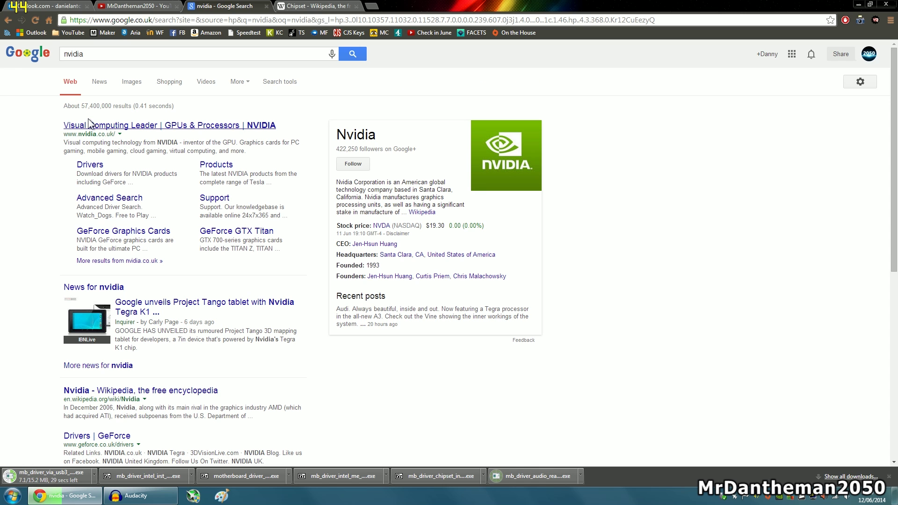
pyautogui.click(88, 126)
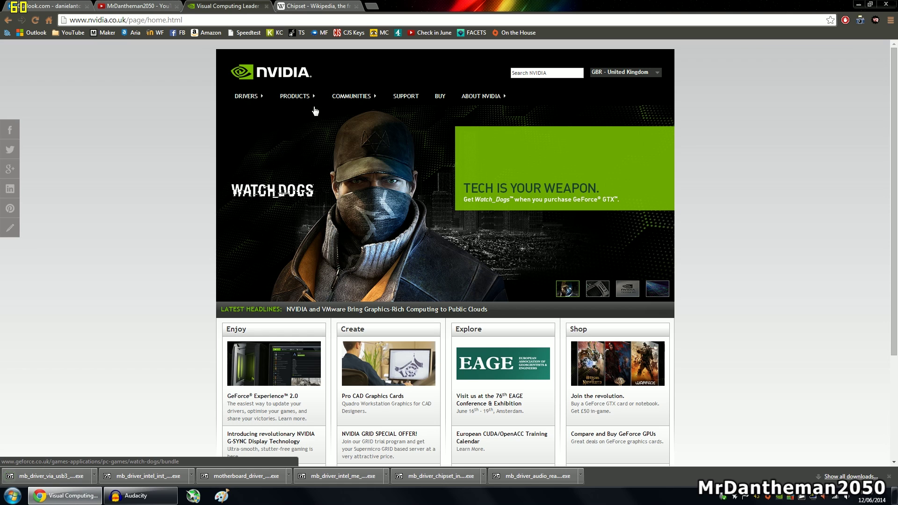
# - Browse GeForce hardware to Desktop GPUs and open the GeForce GTX 770 page
pyautogui.moveTo(294, 101)
pyautogui.moveTo(298, 121)
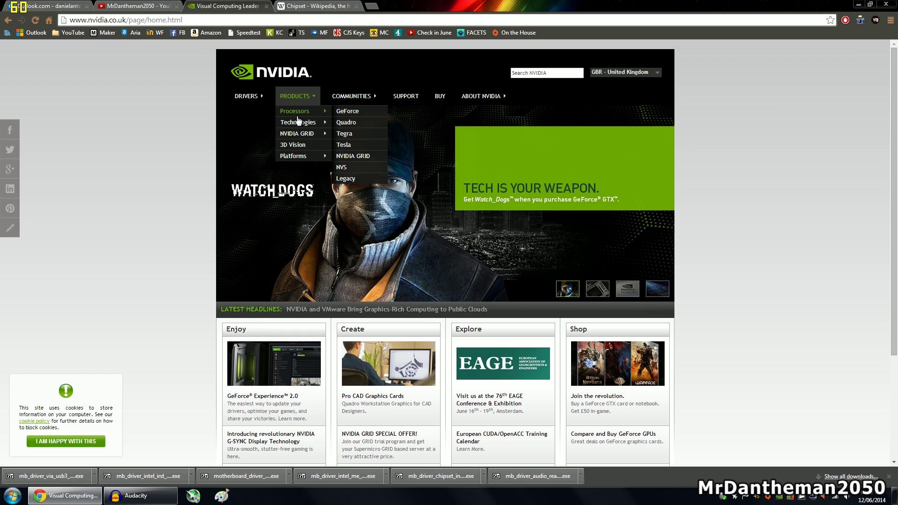
pyautogui.click(361, 112)
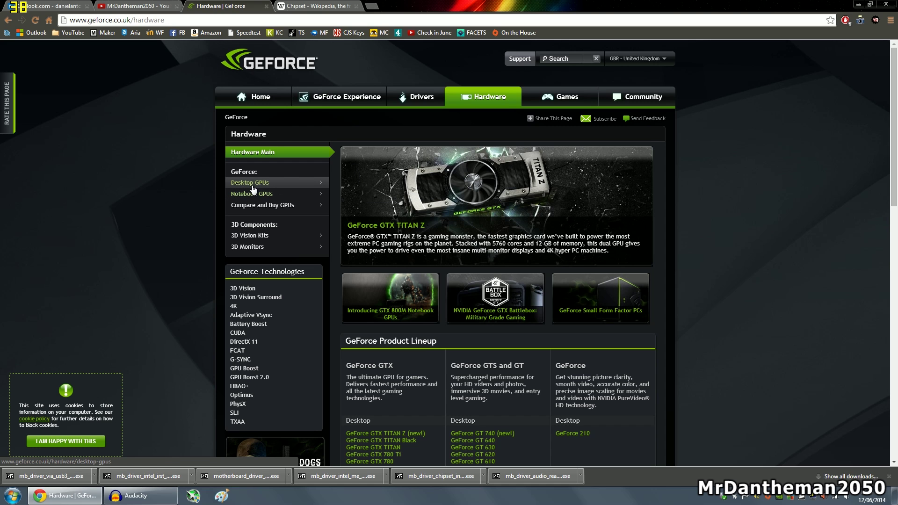
pyautogui.click(287, 185)
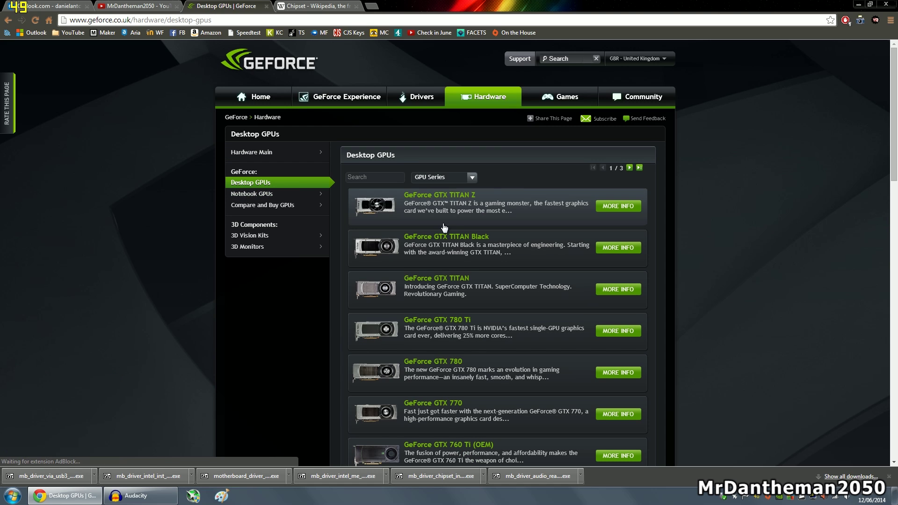
pyautogui.scroll(-1, 896, 120)
pyautogui.scroll(-1, 896, 121)
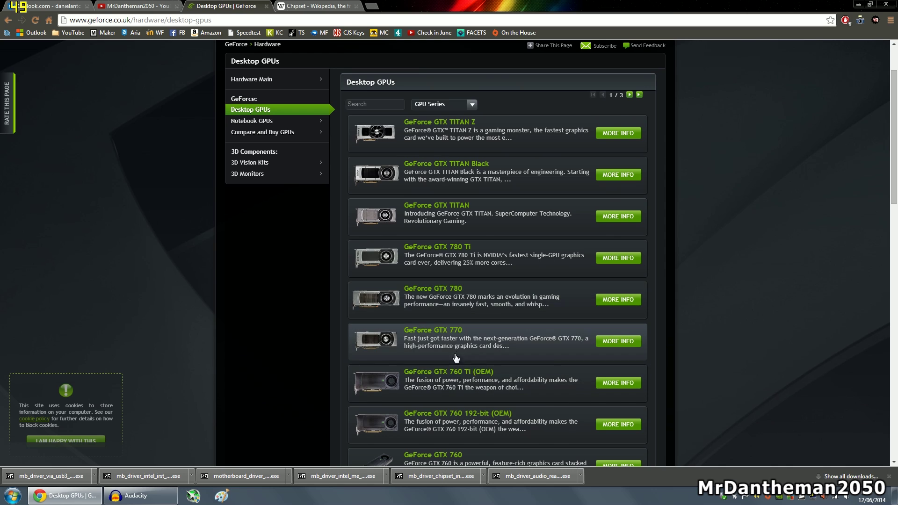
pyautogui.click(449, 341)
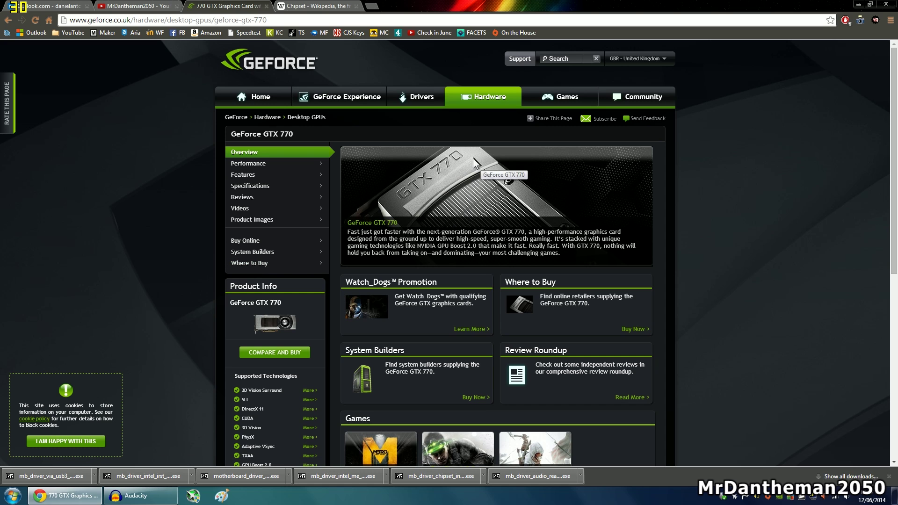
# - Search drivers for GeForce 700 Series, GeForce GTX 770, Windows 7 64-bit
pyautogui.click(417, 99)
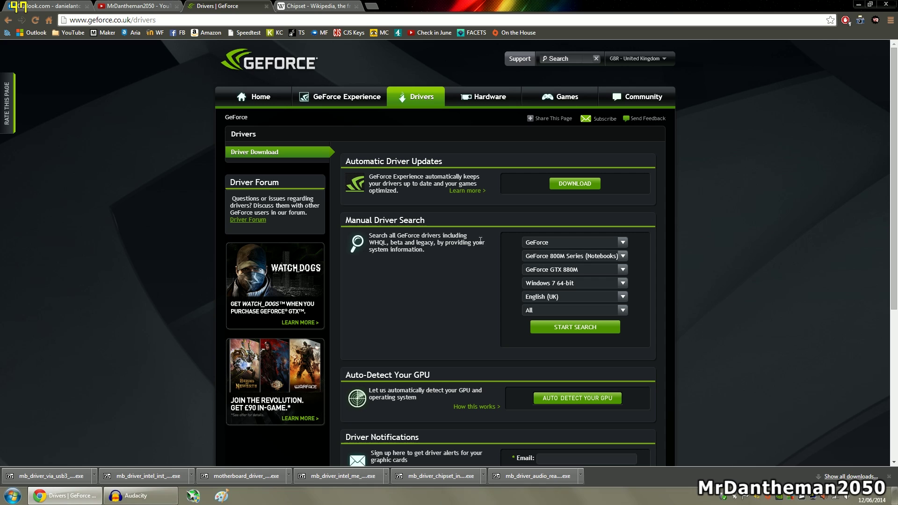
pyautogui.click(548, 240)
pyautogui.click(566, 243)
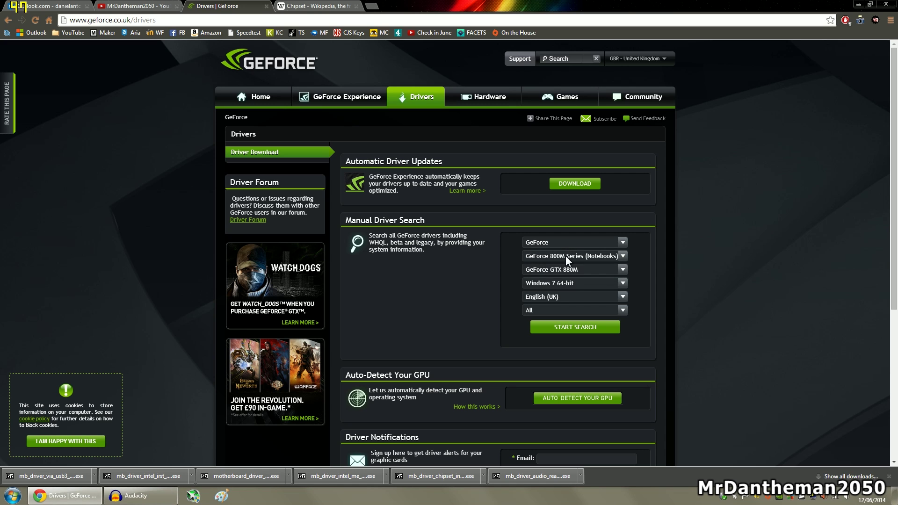
pyautogui.click(565, 255)
pyautogui.click(562, 273)
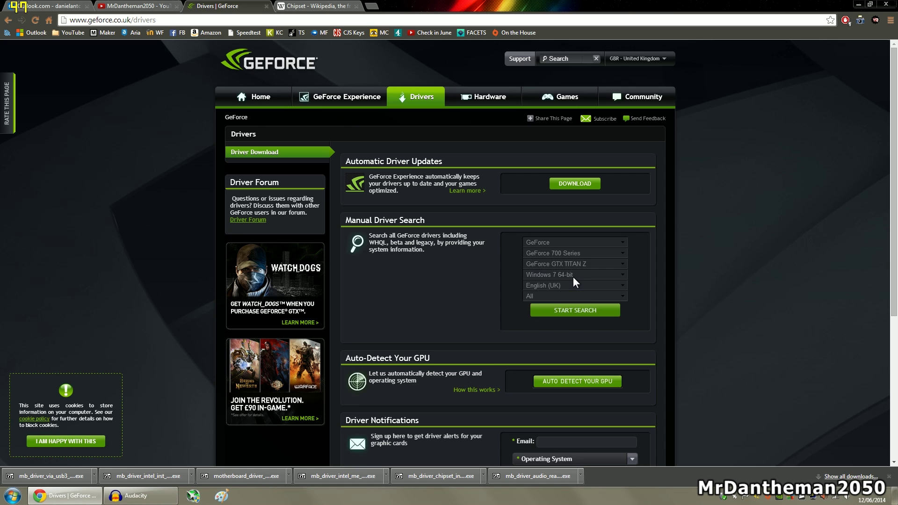
pyautogui.click(577, 270)
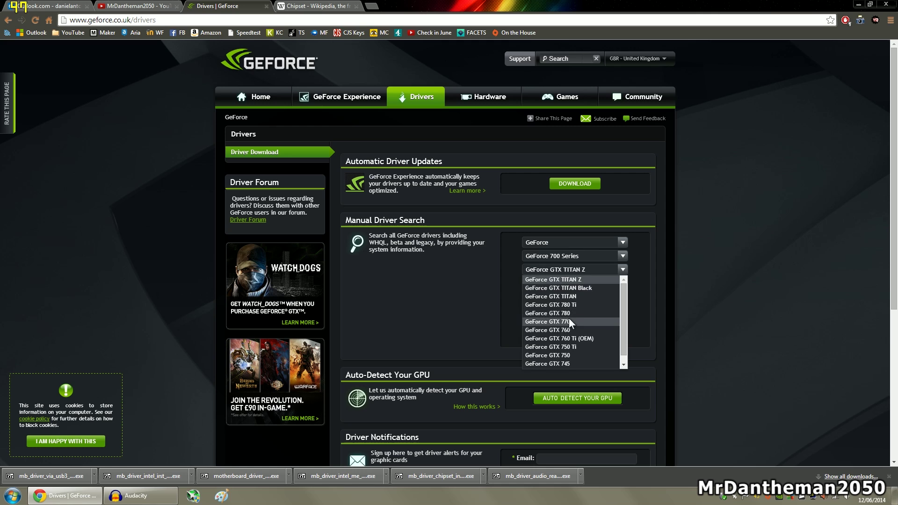
pyautogui.click(570, 320)
pyautogui.click(592, 283)
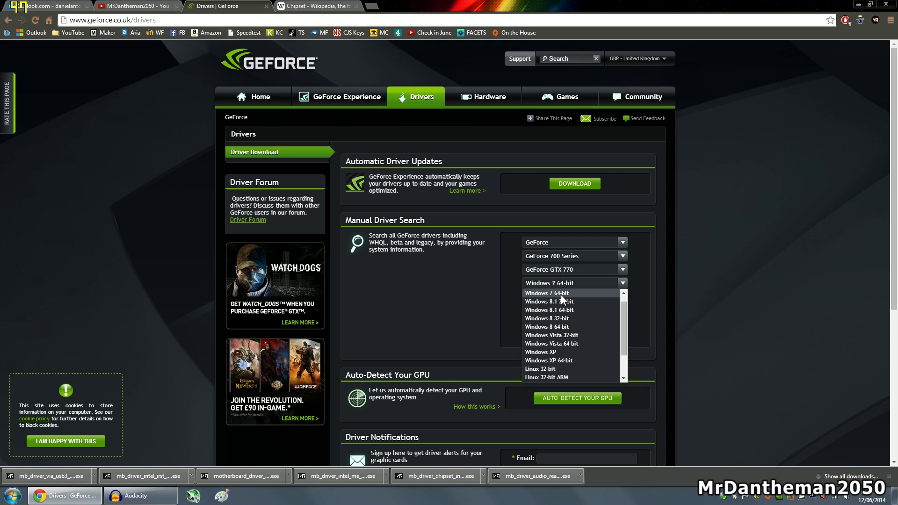
pyautogui.click(561, 295)
pyautogui.click(579, 327)
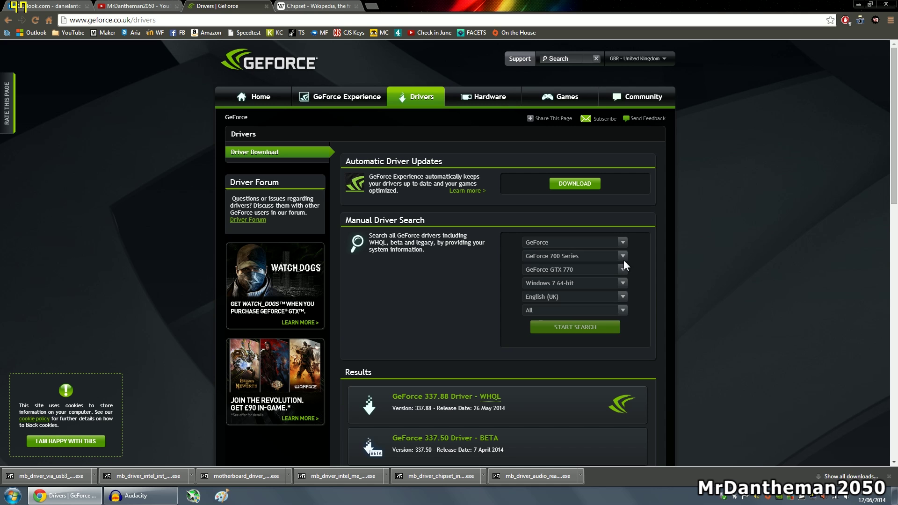
# - Start the GeForce 337.88 download, cancel it, and clear all download history
pyautogui.scroll(-3, 611, 367)
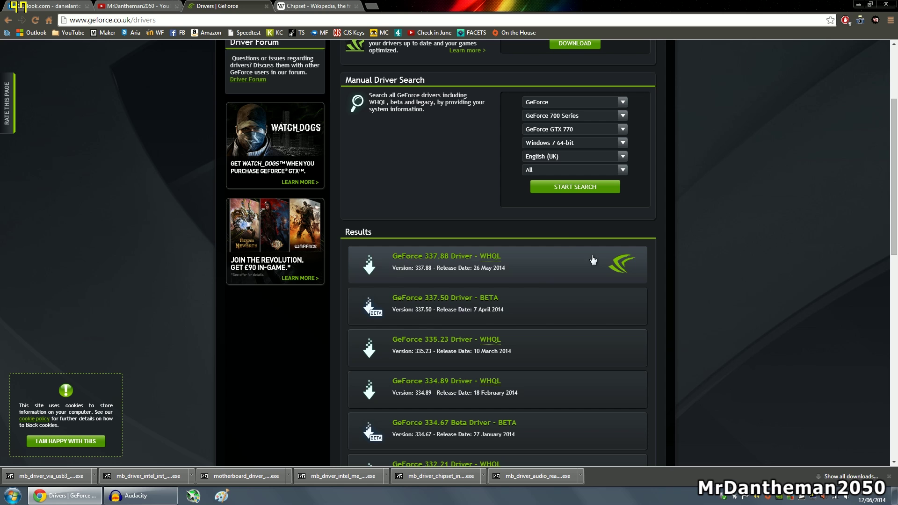
pyautogui.scroll(-3, 697, 275)
pyautogui.scroll(2, 701, 268)
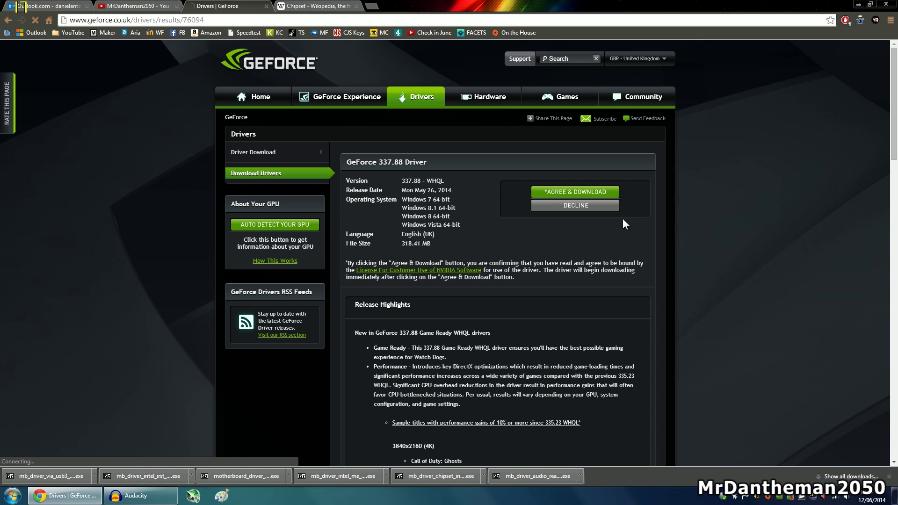
pyautogui.click(583, 192)
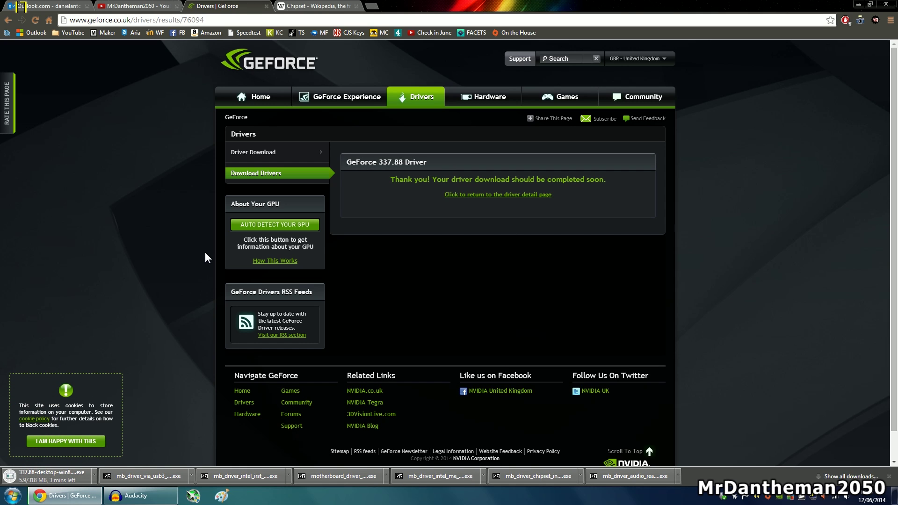
pyautogui.click(94, 476)
pyautogui.click(103, 463)
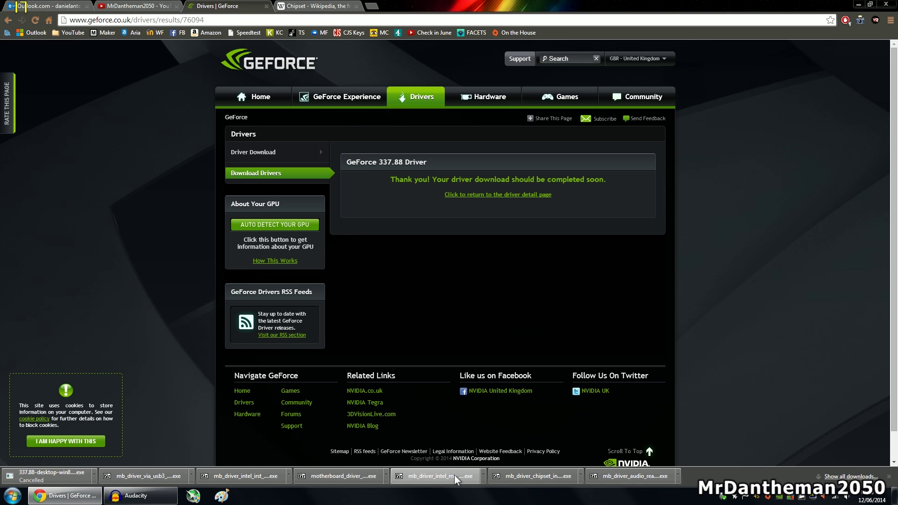
pyautogui.click(850, 476)
pyautogui.click(878, 73)
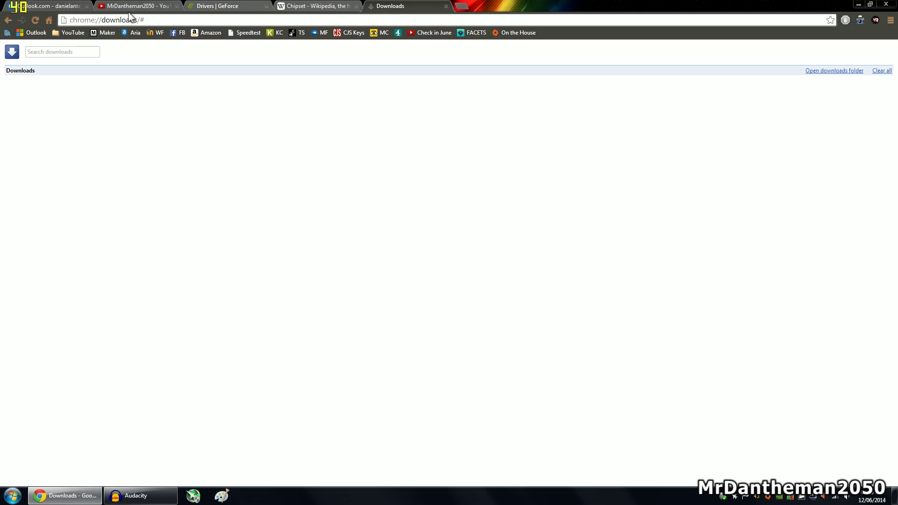
# - Close Chrome and extract the six desktop 7z driver archives each to a separate folder
pyautogui.click(886, 4)
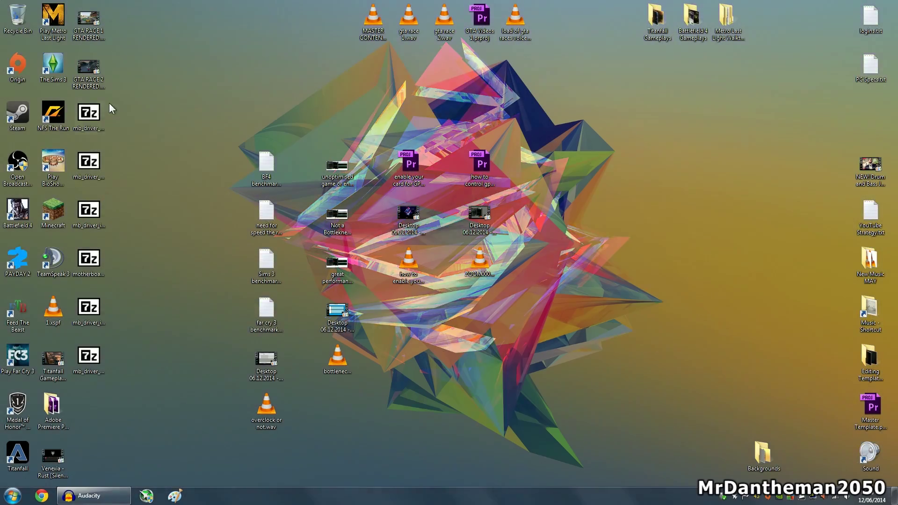
pyautogui.moveTo(115, 98); pyautogui.dragTo(84, 363)
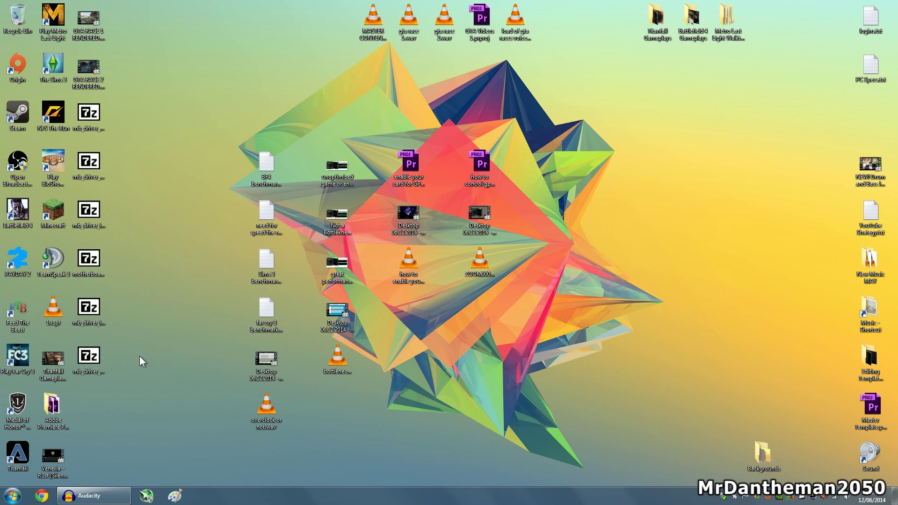
pyautogui.moveTo(137, 355); pyautogui.dragTo(88, 120)
pyautogui.rightClick(88, 121)
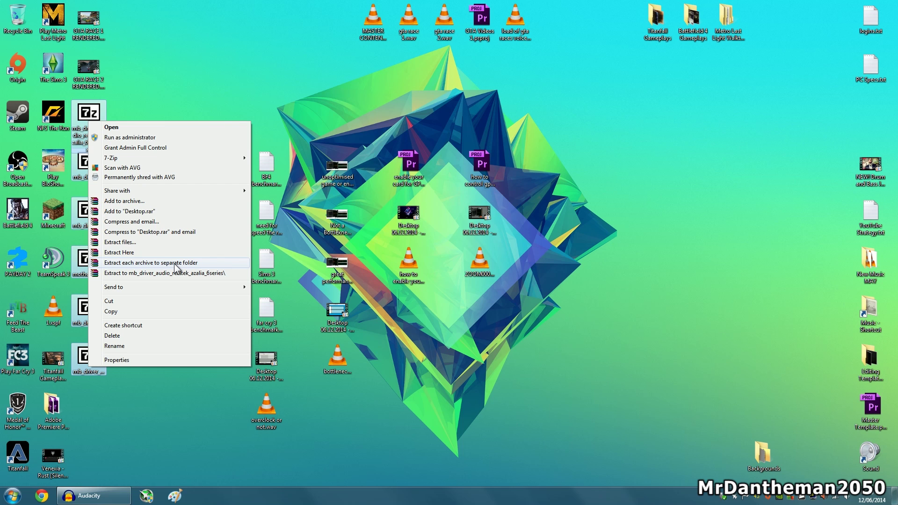
pyautogui.click(175, 265)
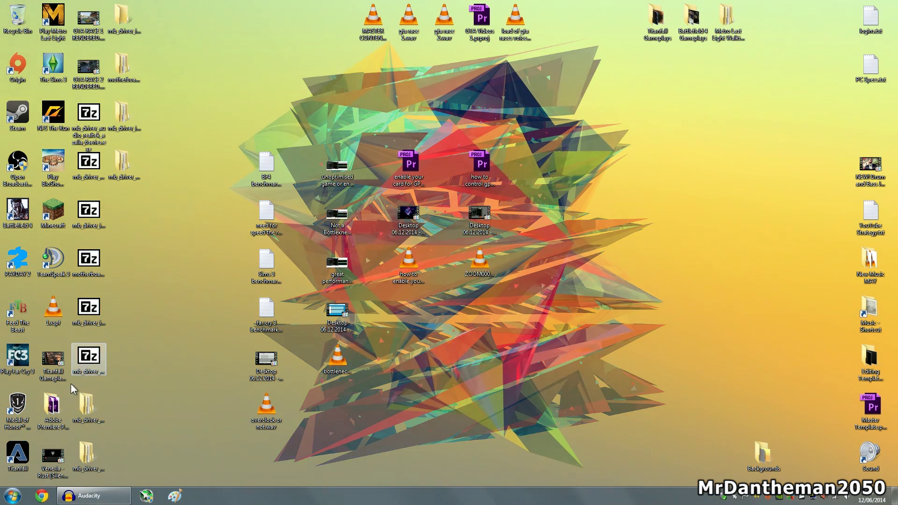
# - Delete the six 7z archives to the Recycle Bin and line the extracted folders up in one column
pyautogui.moveTo(85, 384); pyautogui.dragTo(85, 122)
pyautogui.press('Delete')
pyautogui.press('Return')
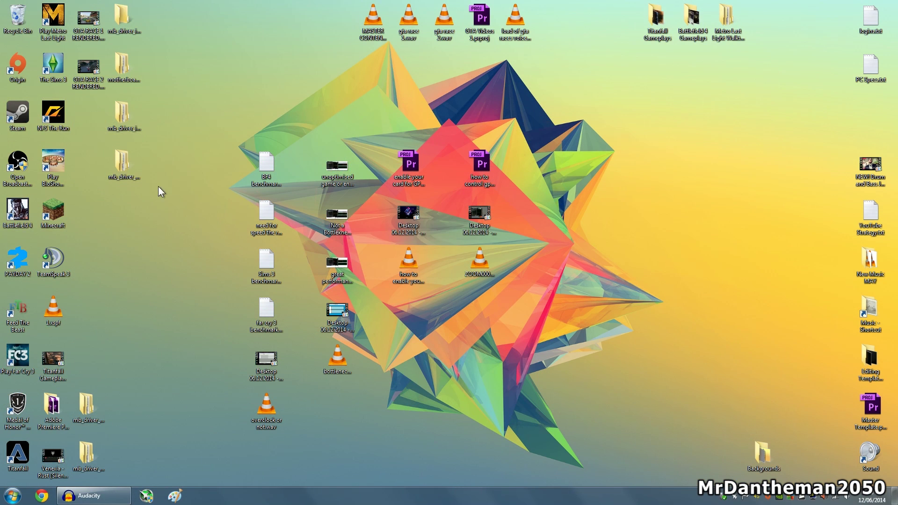
pyautogui.moveTo(158, 186); pyautogui.dragTo(82, 106)
pyautogui.click(148, 380)
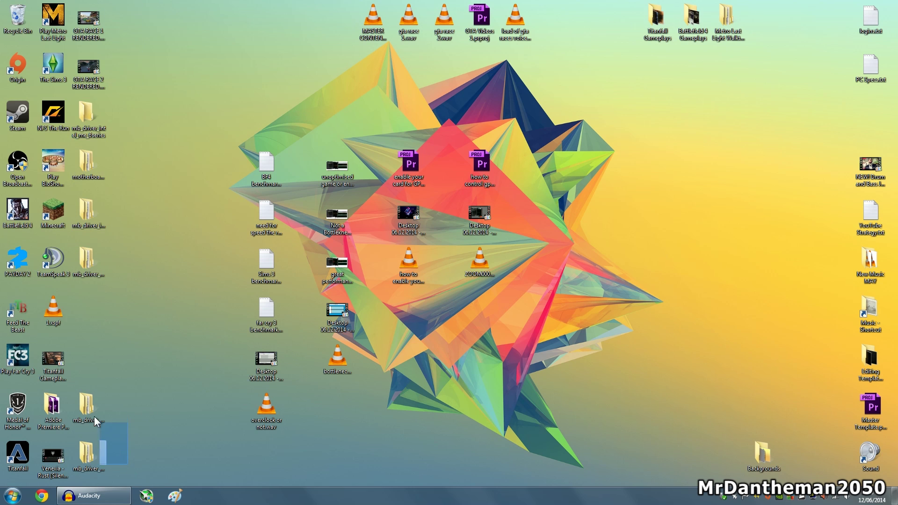
pyautogui.moveTo(94, 416); pyautogui.dragTo(90, 413)
pyautogui.moveTo(85, 410); pyautogui.dragTo(85, 314)
# - Empty the Recycle Bin, confirming permanent deletion of the driver archives
pyautogui.click(208, 265)
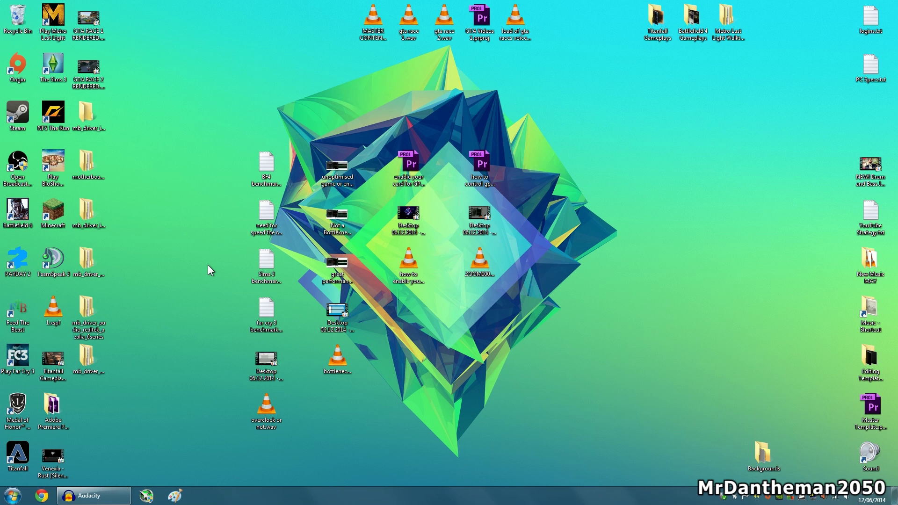
pyautogui.rightClick(15, 18)
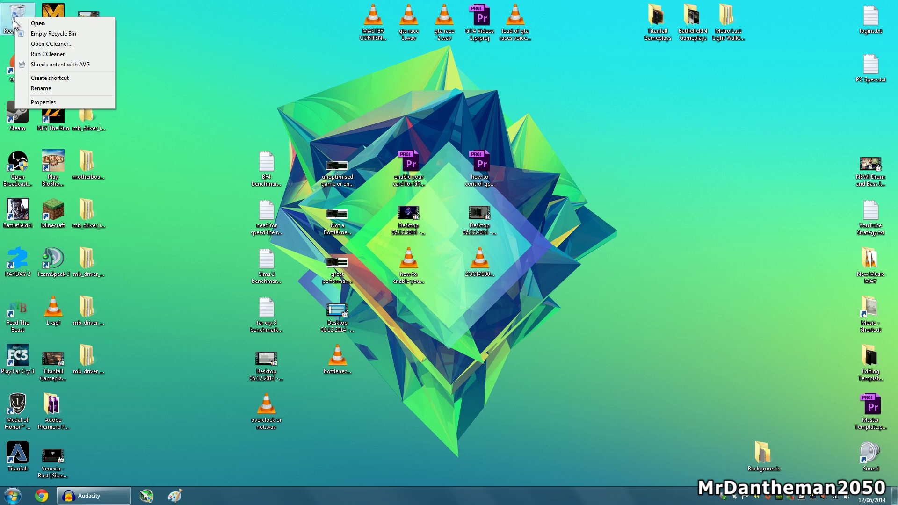
pyautogui.click(22, 33)
pyautogui.press('Return')
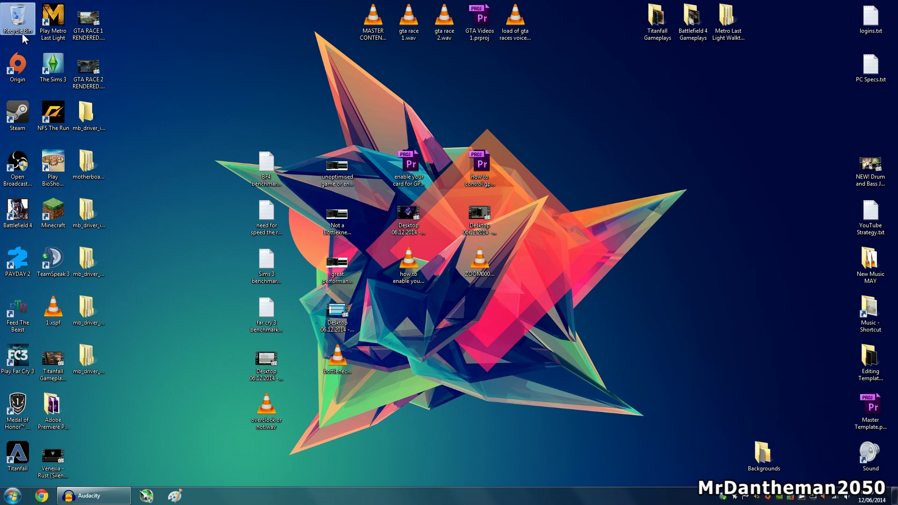
pyautogui.click(130, 23)
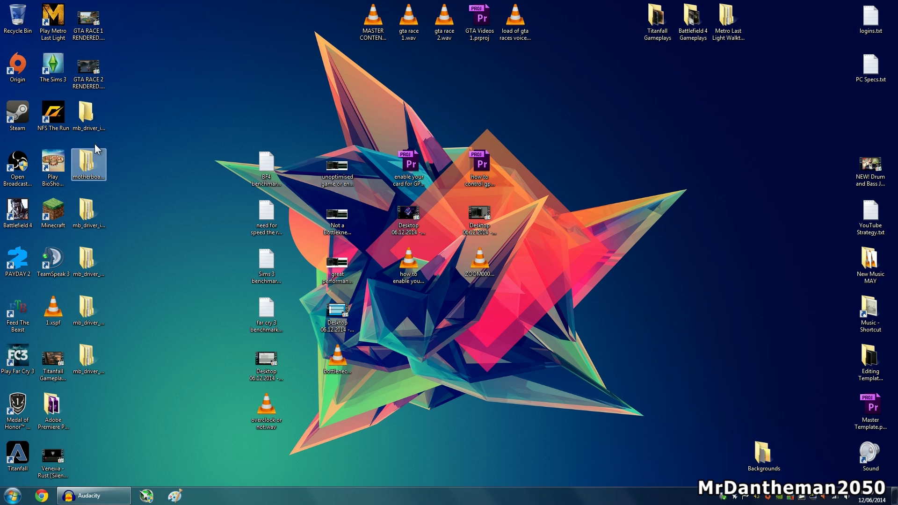
# - Run setup.exe from mb_driver_intel_me_6series\HECI, accept the licence, and dismiss its failure error
pyautogui.doubleClick(83, 116)
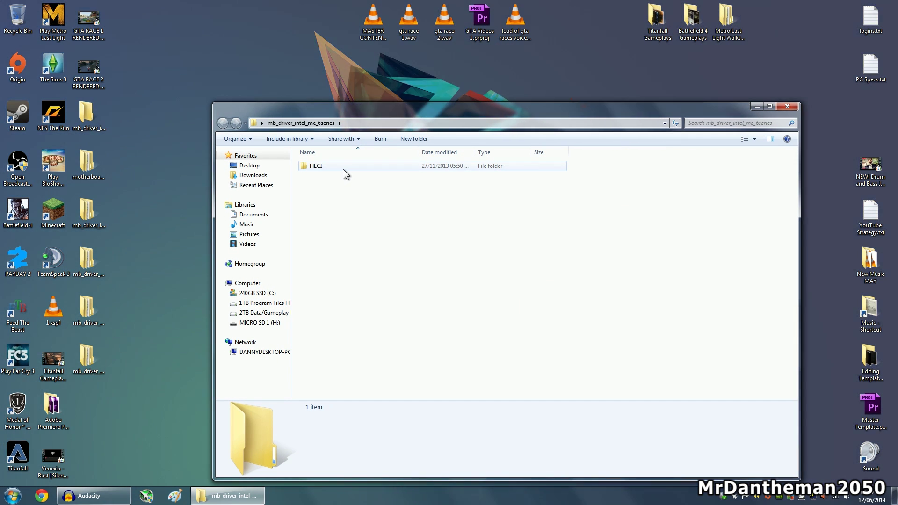
pyautogui.doubleClick(343, 169)
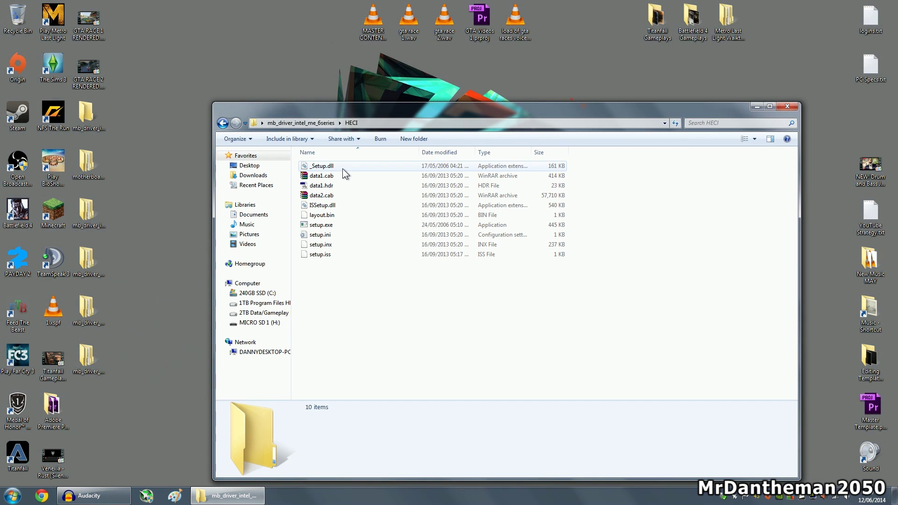
pyautogui.click(329, 226)
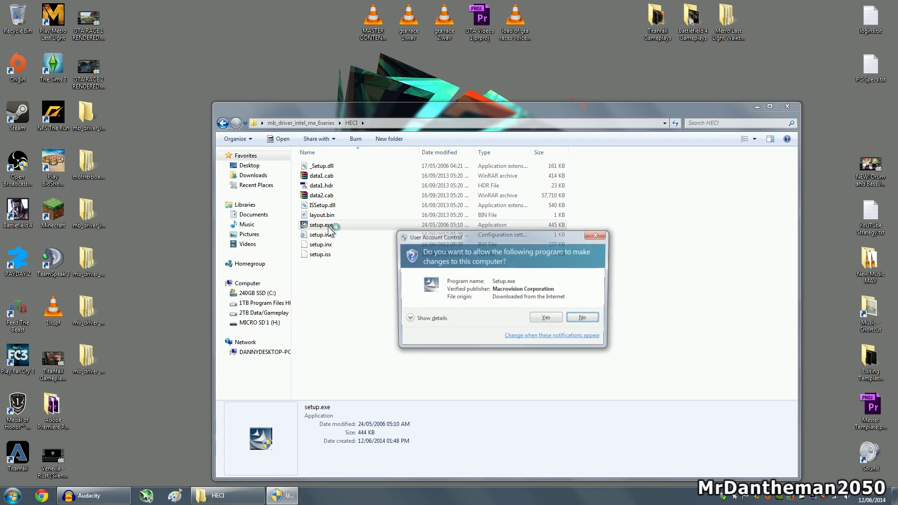
pyautogui.click(544, 322)
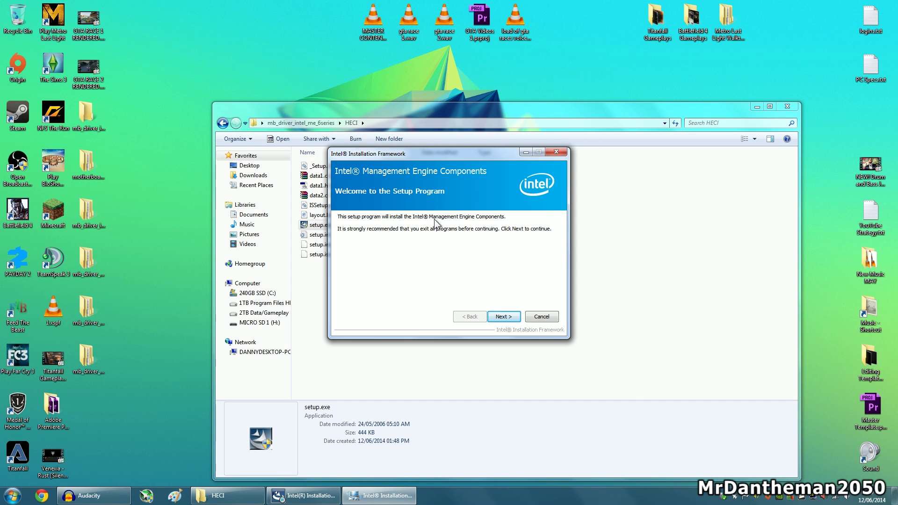
pyautogui.click(495, 318)
pyautogui.click(496, 318)
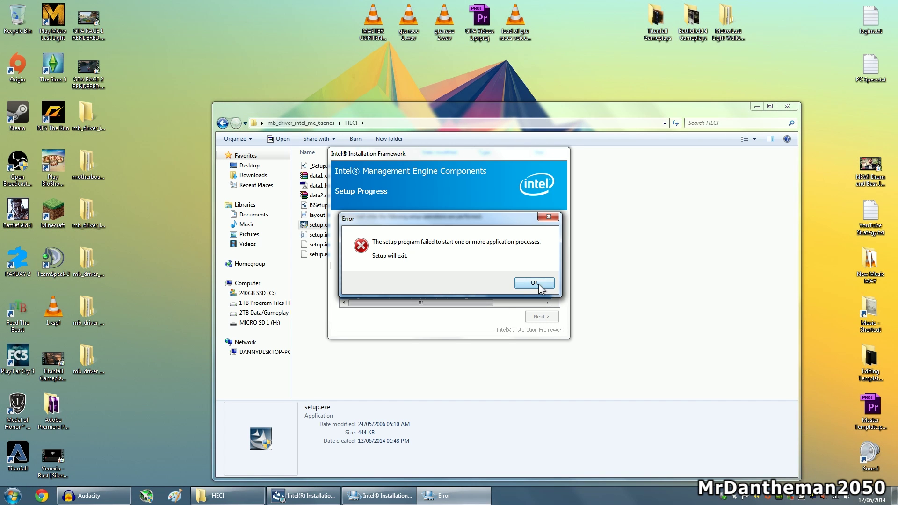
pyautogui.click(535, 283)
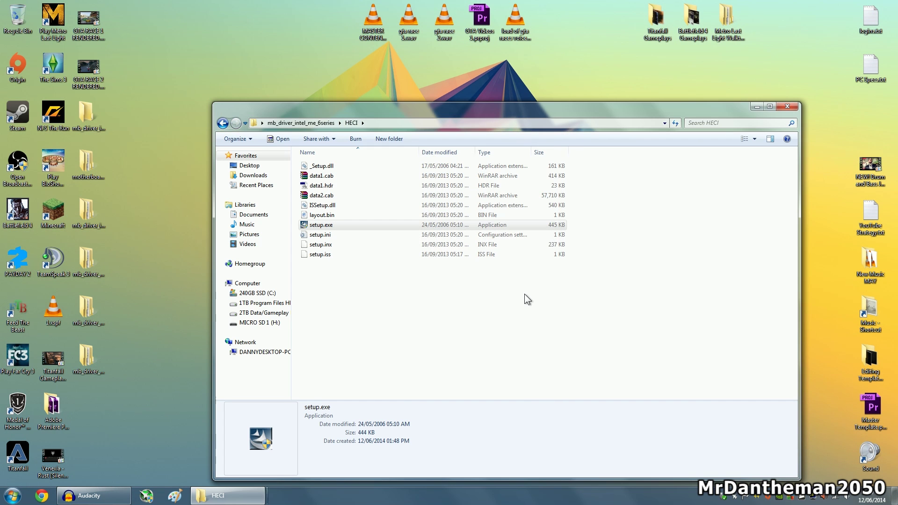
# - Delete the Intel ME folder and launch the Realtek LAN setup.exe from its W7 folder
pyautogui.click(787, 106)
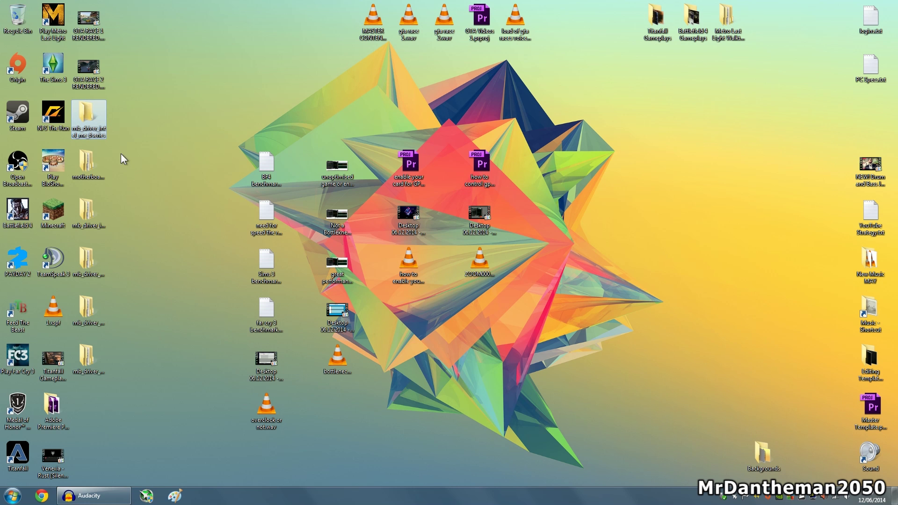
pyautogui.press('Delete')
pyautogui.doubleClick(86, 166)
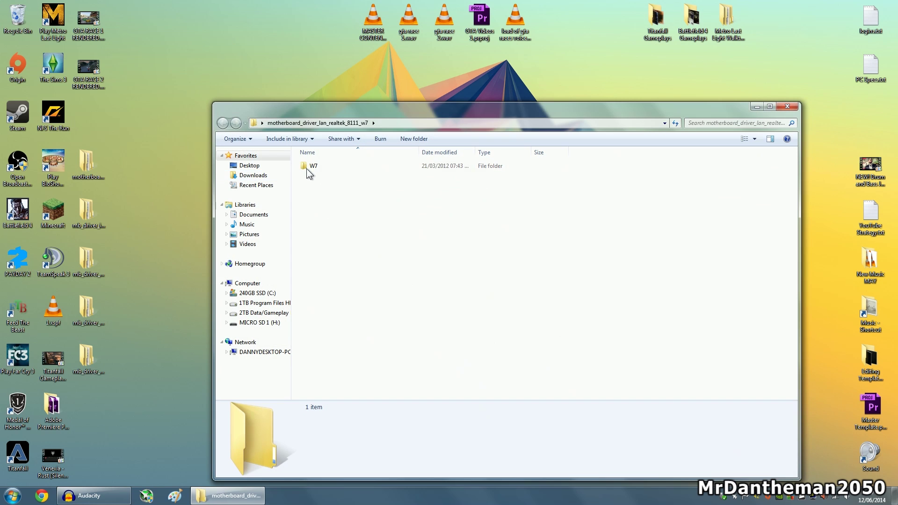
pyautogui.doubleClick(338, 164)
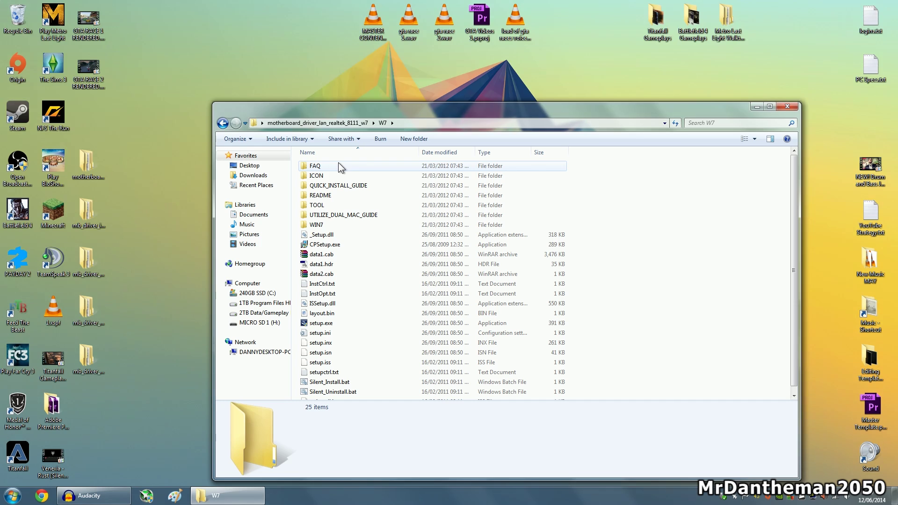
pyautogui.press('Down')
pyautogui.press('Down')
pyautogui.press('Down')
pyautogui.press('Down')
pyautogui.press('Down')
pyautogui.press('Down')
pyautogui.press('Down')
pyautogui.press('Down')
pyautogui.press('Down')
pyautogui.press('Down')
pyautogui.press('Down')
pyautogui.press('Down')
pyautogui.press('Down')
pyautogui.press('Down')
pyautogui.press('Down')
pyautogui.press('Down')
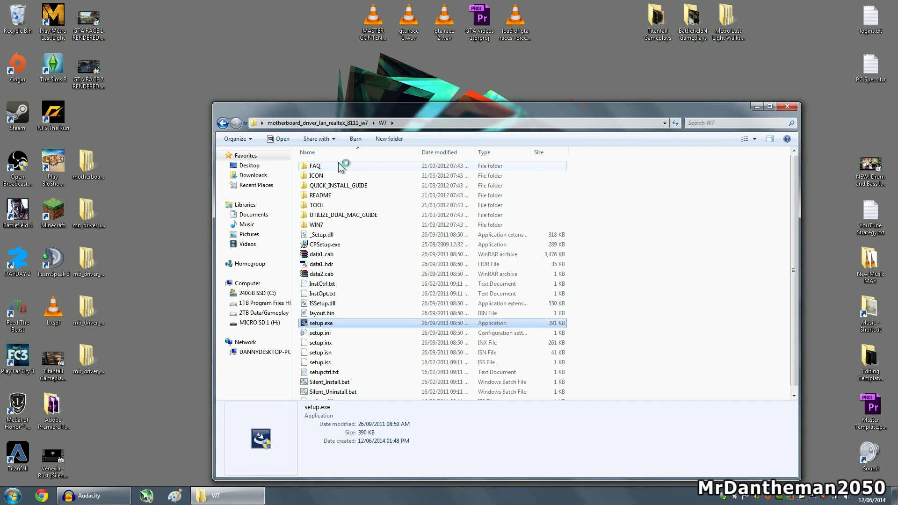
pyautogui.click(547, 319)
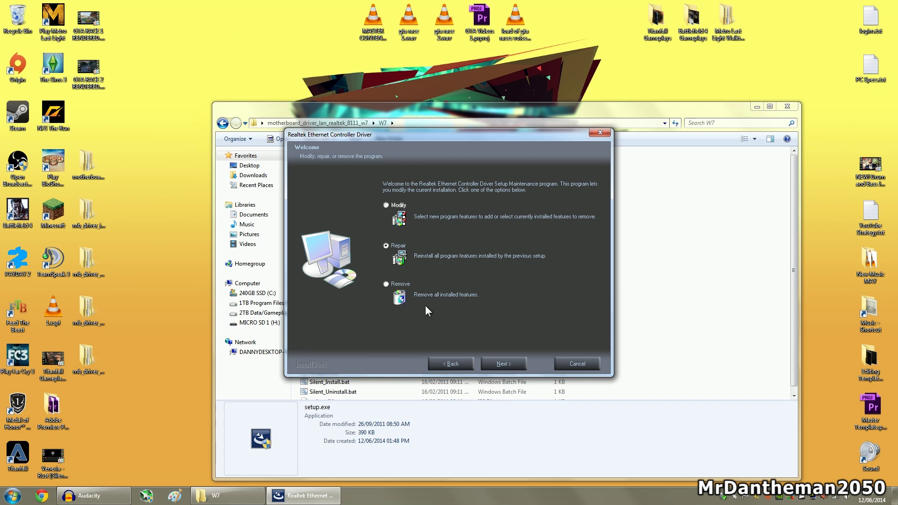
# - Cancel the Realtek LAN setup and move the Realtek folder to the Recycle Bin
pyautogui.click(579, 364)
pyautogui.click(453, 279)
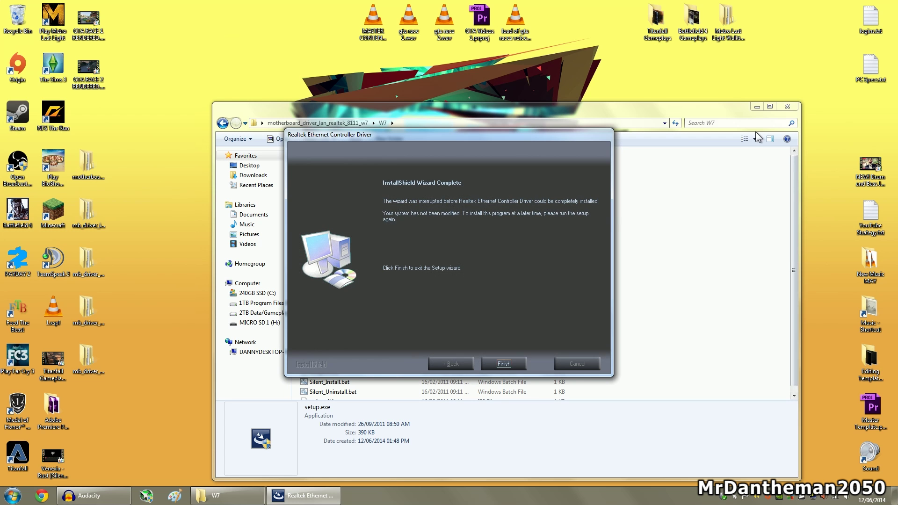
pyautogui.click(511, 363)
pyautogui.click(787, 106)
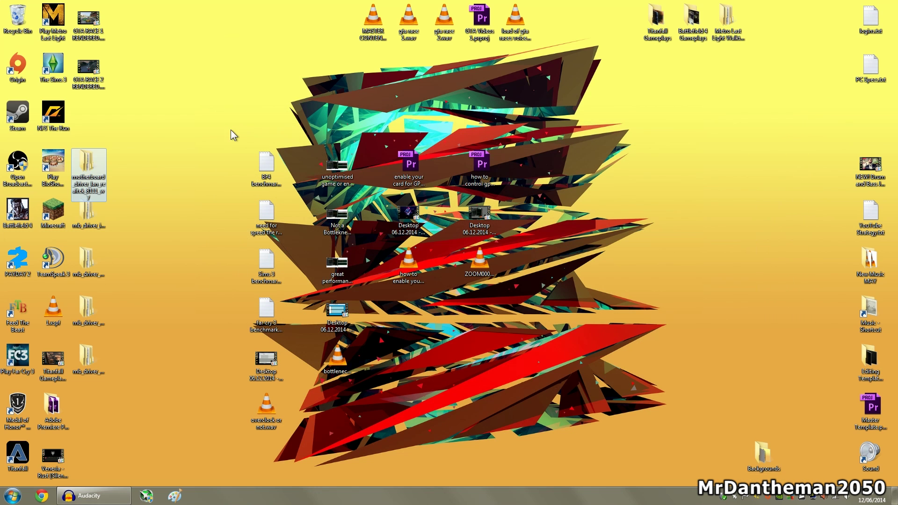
pyautogui.moveTo(86, 163); pyautogui.dragTo(18, 18)
# - Run iata_cd.exe from mb_driver_intel_irst_6series\IRST, allowing it past the security prompts
pyautogui.doubleClick(86, 212)
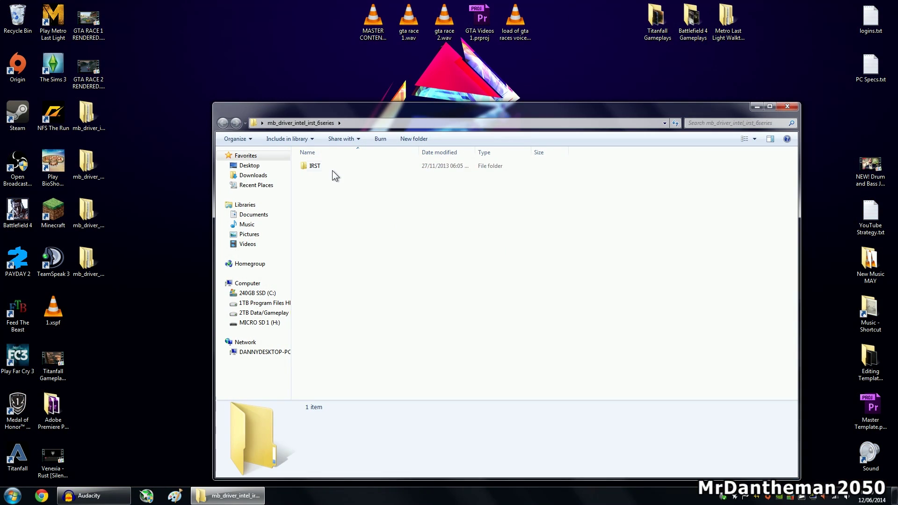
pyautogui.click(331, 166)
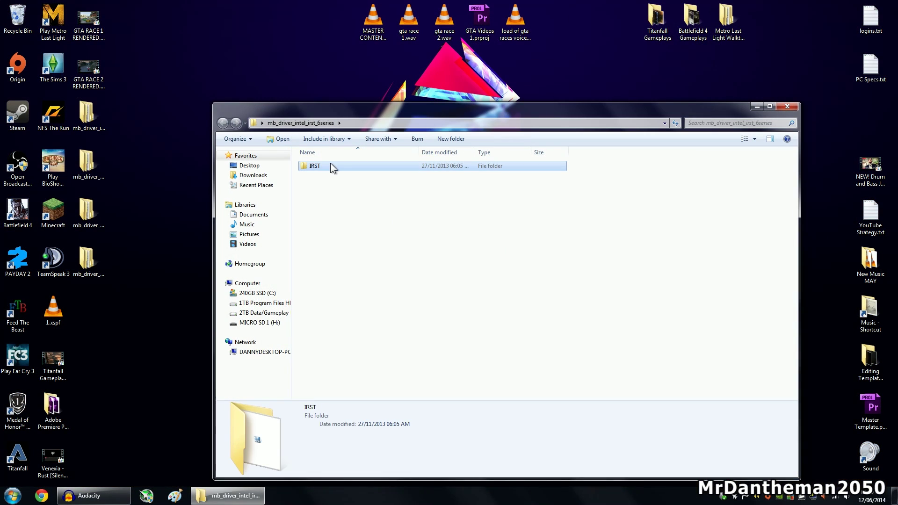
pyautogui.doubleClick(333, 167)
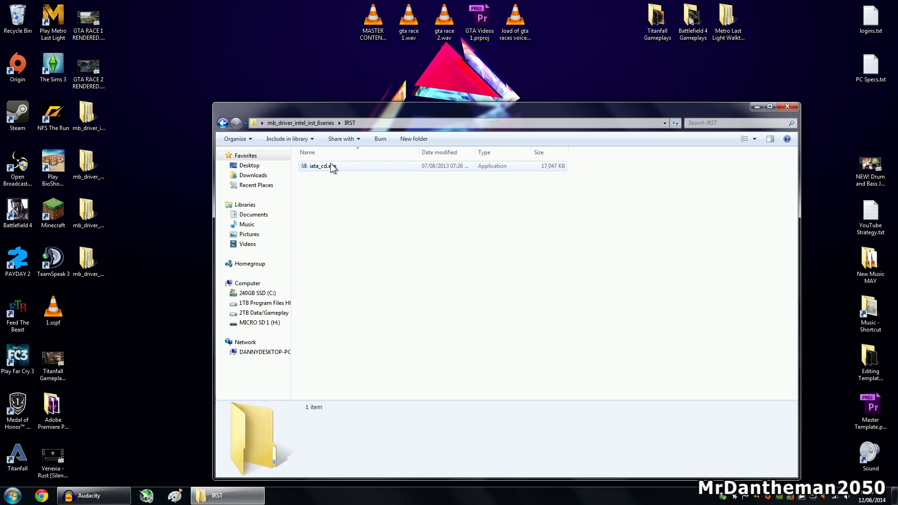
pyautogui.click(331, 166)
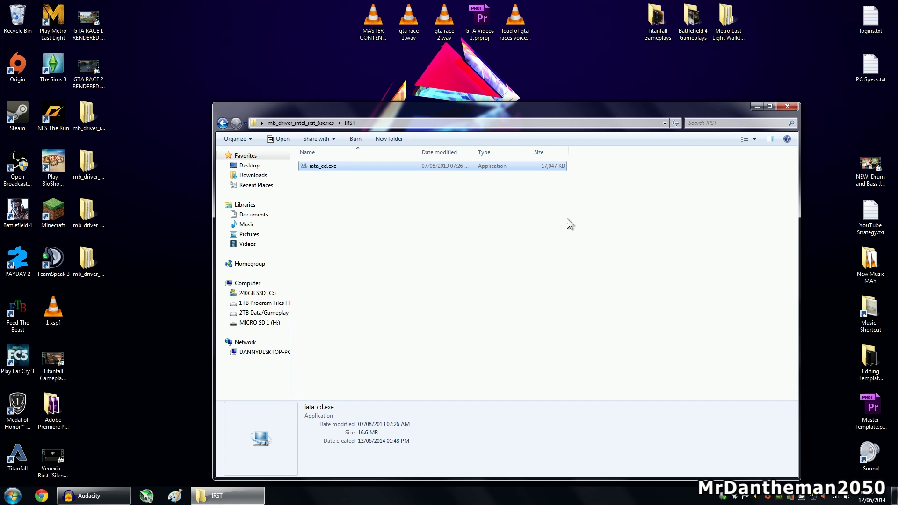
pyautogui.press('Return')
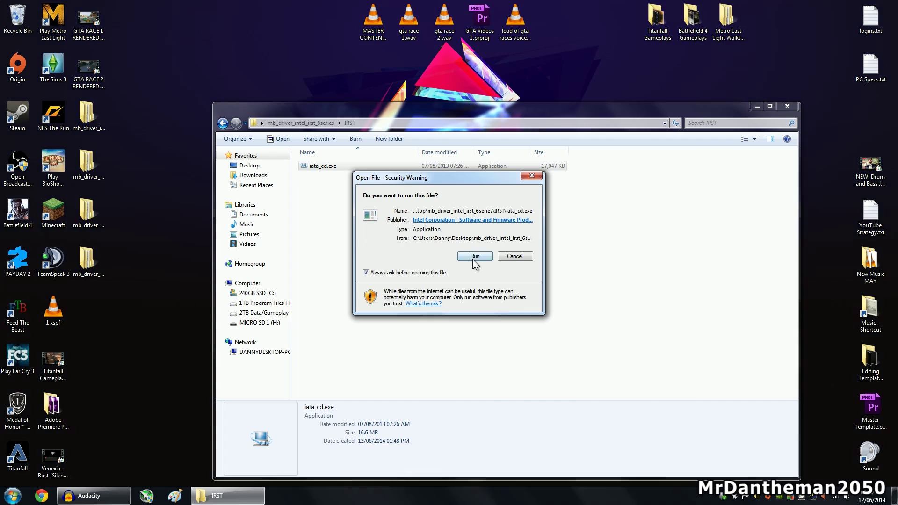
pyautogui.click(473, 259)
pyautogui.click(487, 266)
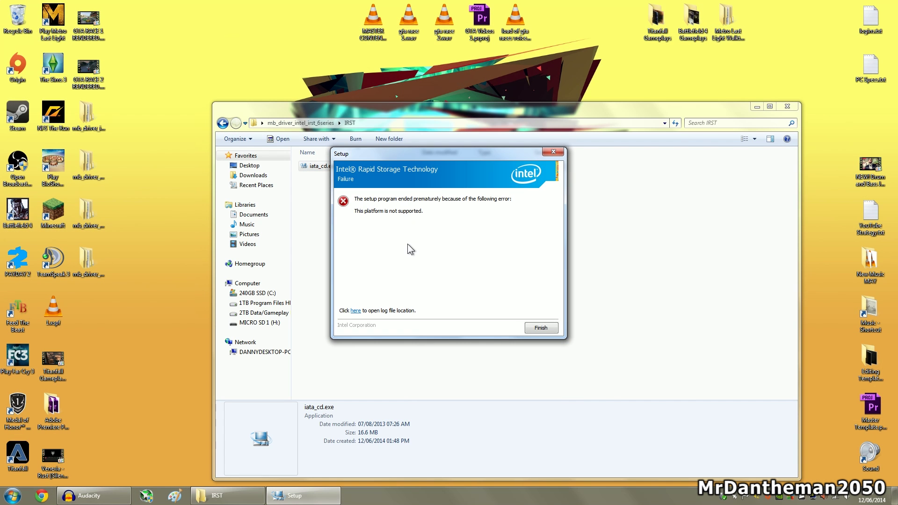
# - Dismiss the Intel RST failure and move the IRST driver folder to the Recycle Bin
pyautogui.click(555, 152)
pyautogui.click(444, 279)
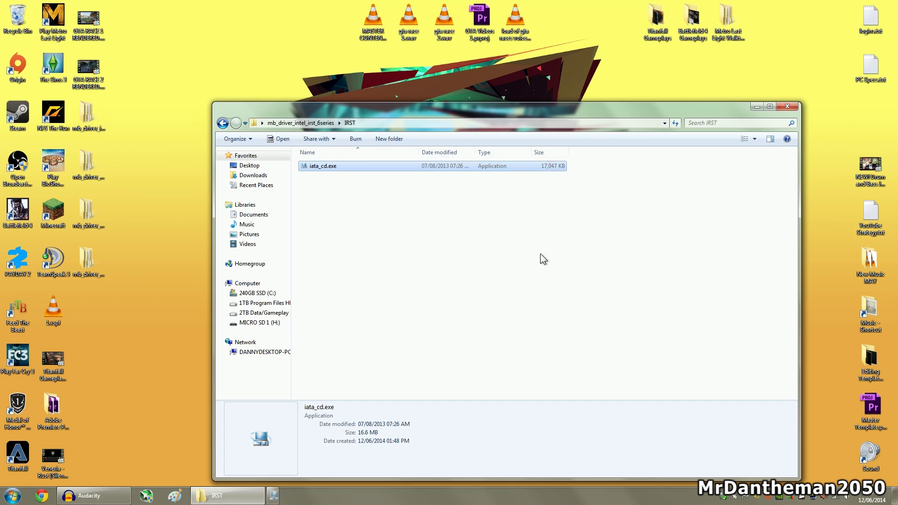
pyautogui.click(787, 106)
pyautogui.moveTo(93, 124); pyautogui.dragTo(18, 19)
# - Run Setup.exe from mb_driver_via_usb3_6series\VIAUSB3 and approve its permission prompt
pyautogui.doubleClick(86, 164)
pyautogui.doubleClick(314, 166)
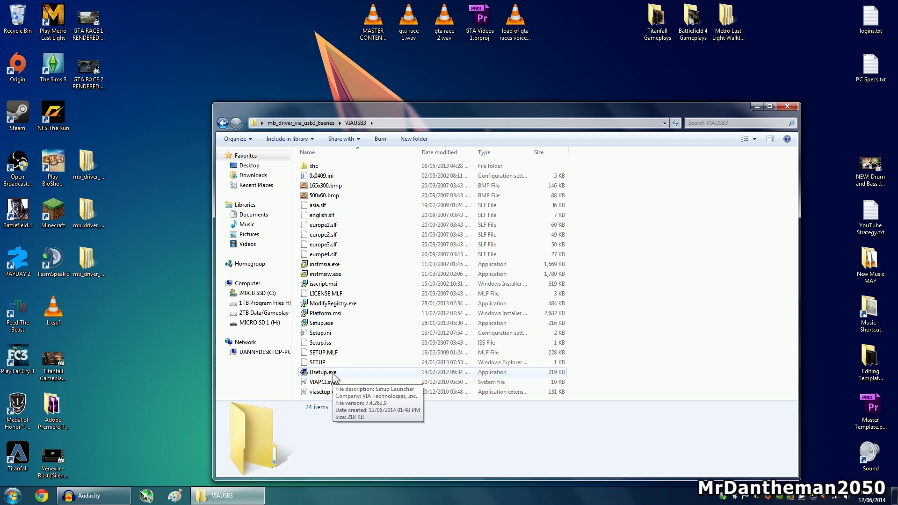
pyautogui.click(326, 322)
pyautogui.doubleClick(326, 322)
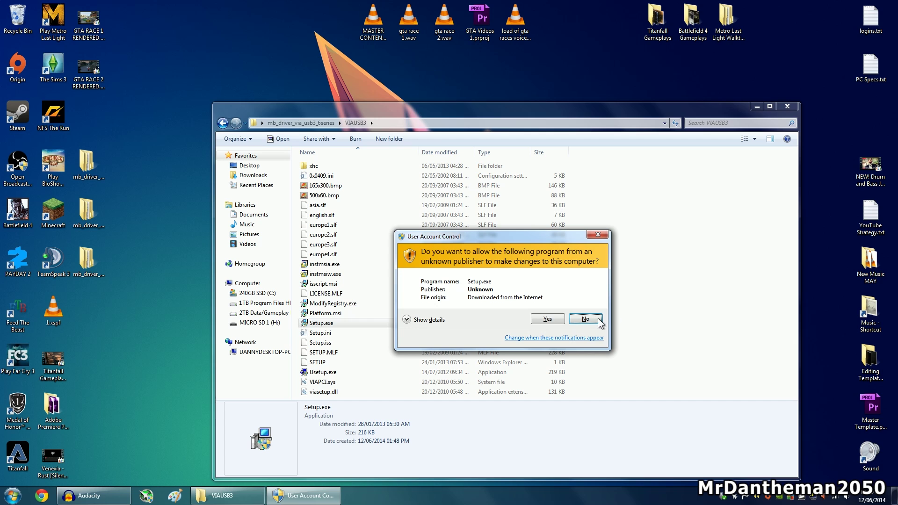
pyautogui.click(543, 318)
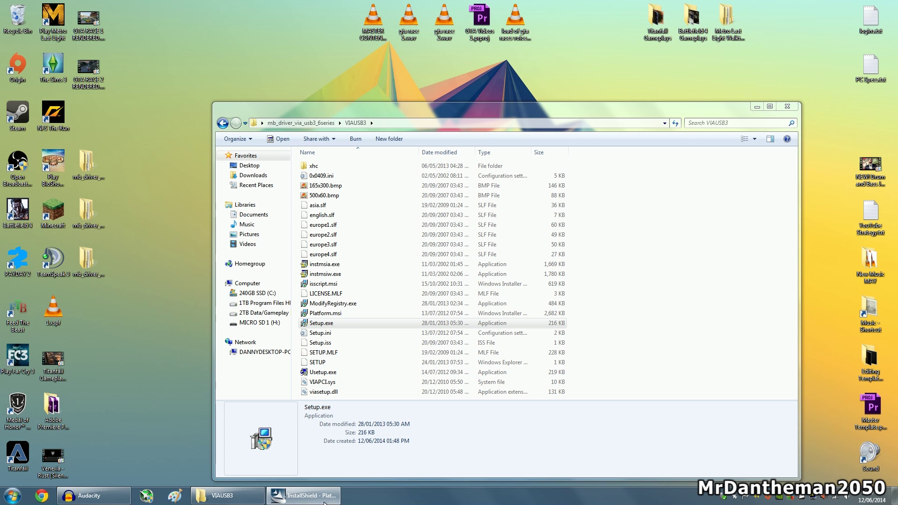
pyautogui.moveTo(497, 110); pyautogui.dragTo(437, 47)
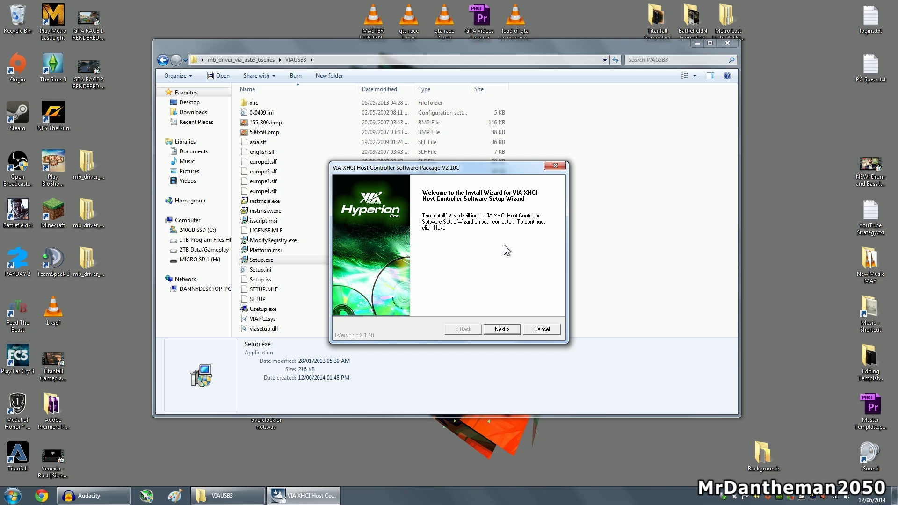
# - Accept the VIA licence and install/update with the VIA XHCI driver component
pyautogui.click(501, 331)
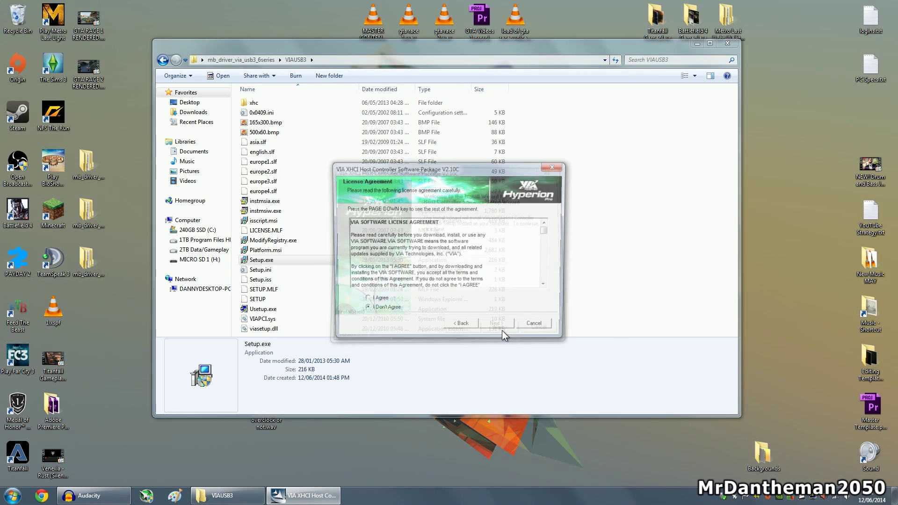
pyautogui.click(377, 301)
pyautogui.click(498, 329)
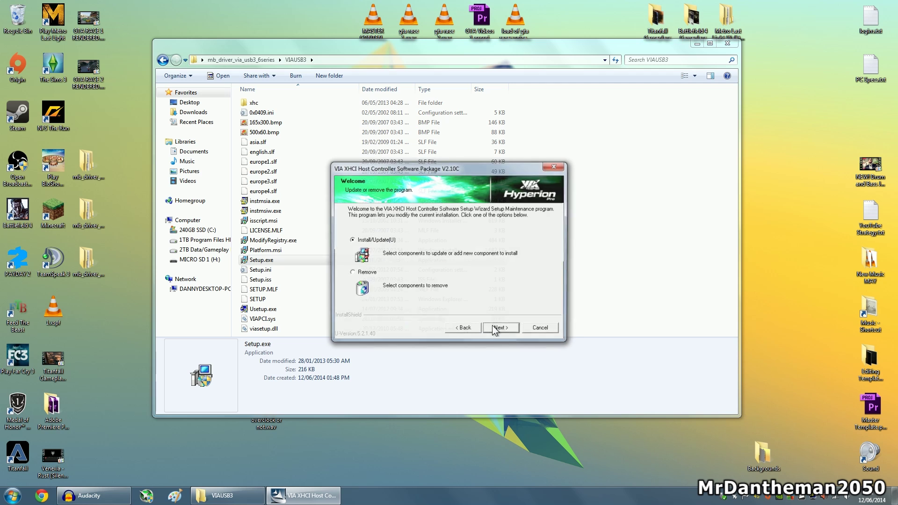
pyautogui.click(503, 329)
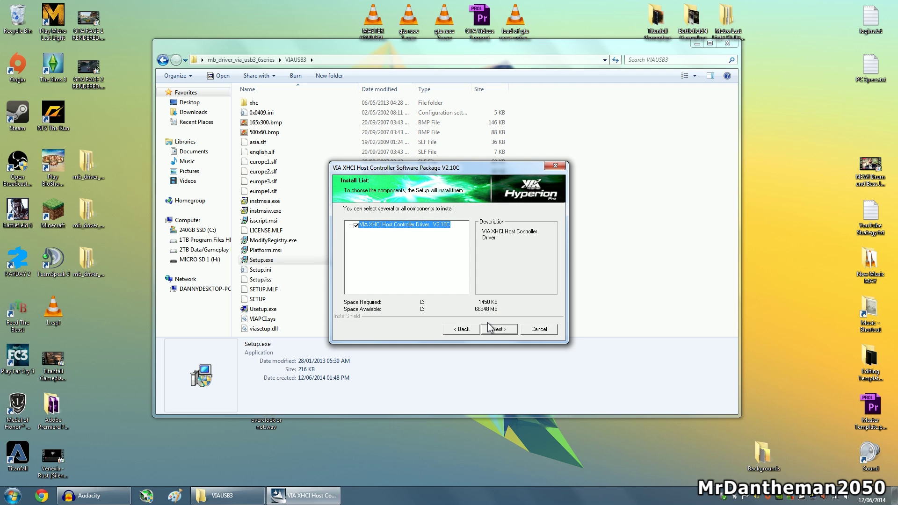
pyautogui.click(492, 329)
pyautogui.click(492, 330)
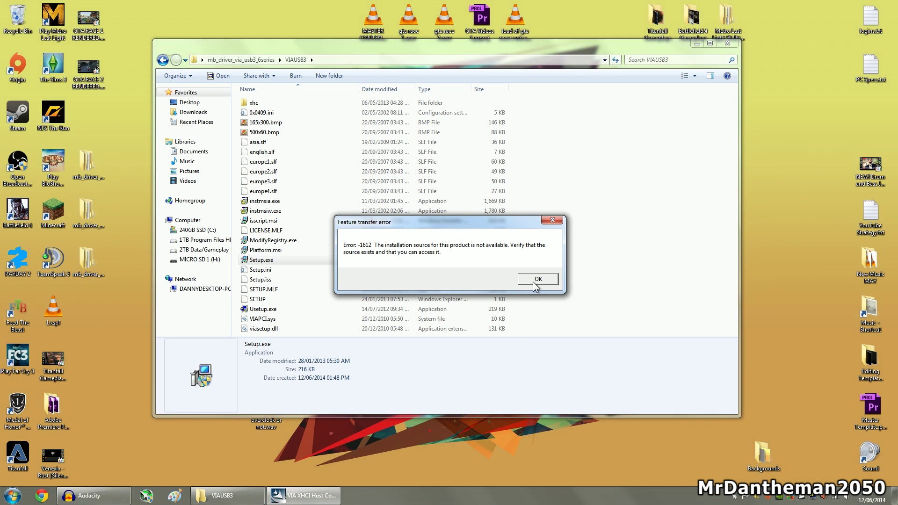
# - Dismiss the -1612 error, close the wizard, and attempt deleting the VIA USB3 folder
pyautogui.click(533, 279)
pyautogui.press('Return')
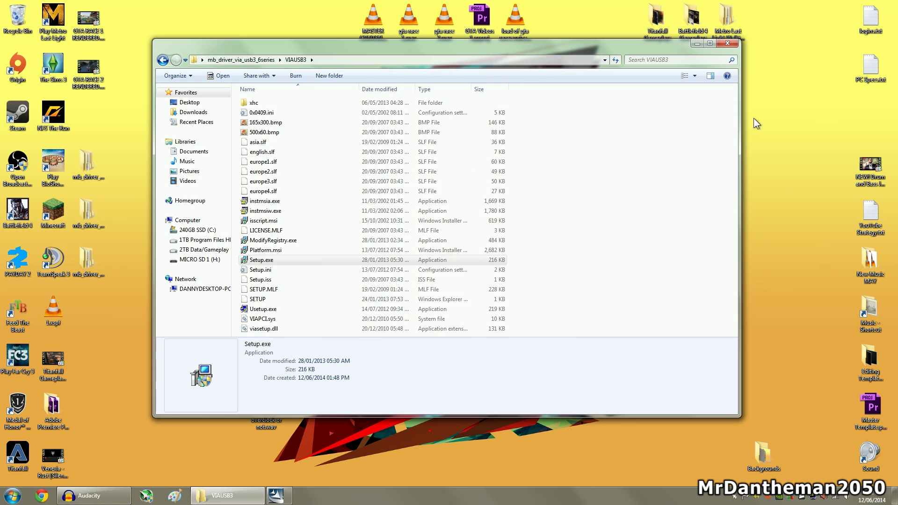
pyautogui.click(728, 43)
pyautogui.moveTo(87, 162); pyautogui.dragTo(18, 18)
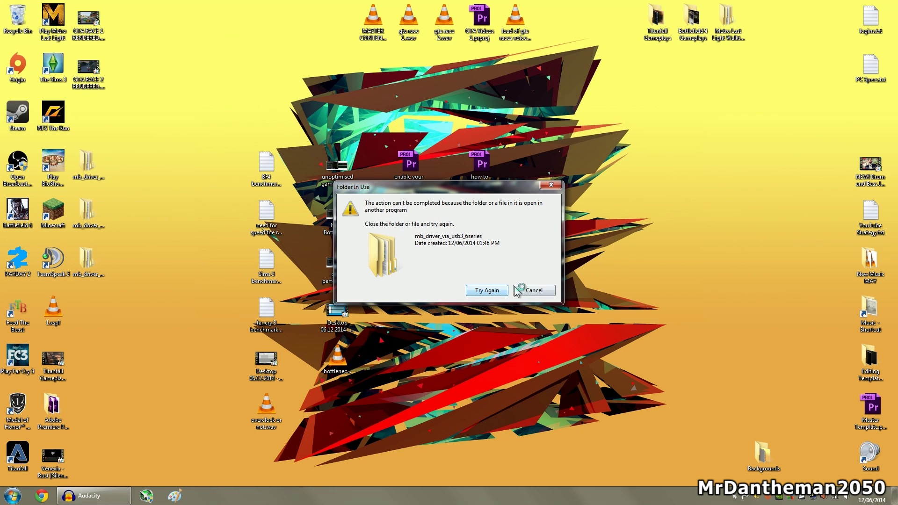
pyautogui.click(528, 291)
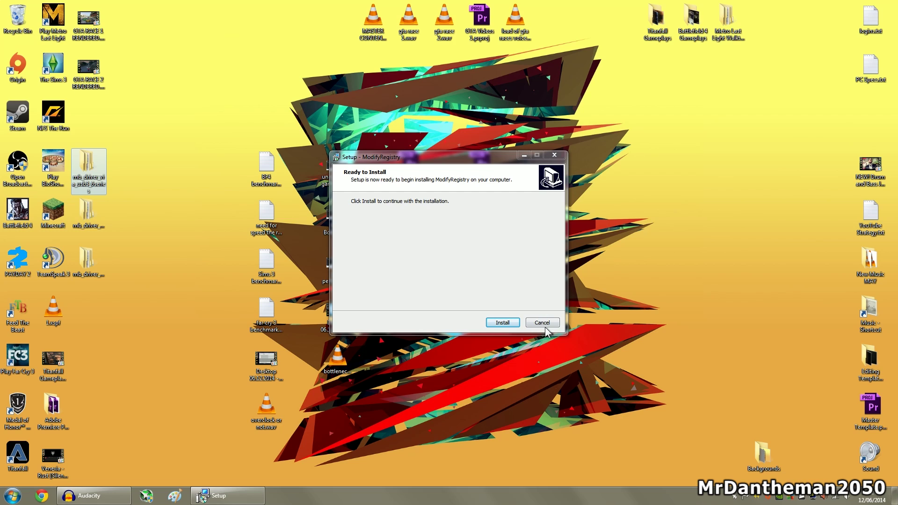
# - Cancel the ModifyRegistry setup, bin the VIA USB3 folder, and move the remaining folders up
pyautogui.click(537, 323)
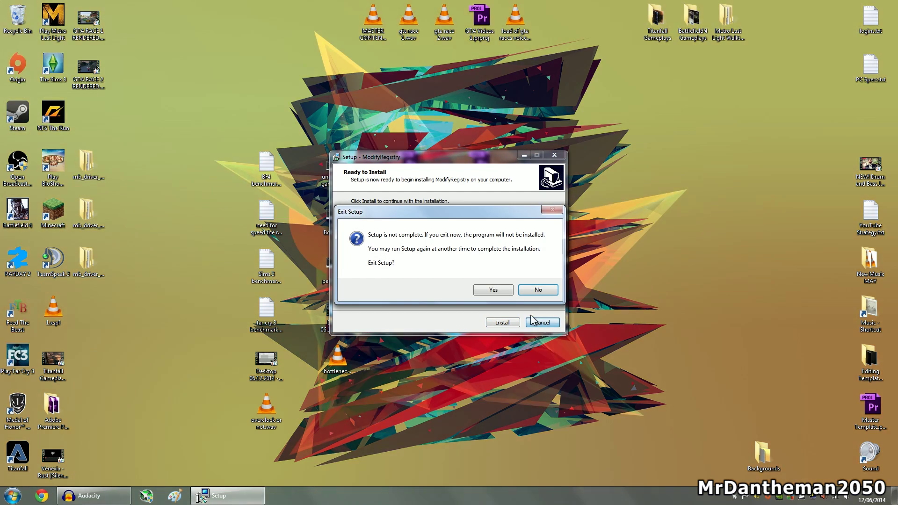
pyautogui.click(495, 290)
pyautogui.moveTo(105, 176); pyautogui.dragTo(22, 22)
pyautogui.moveTo(112, 280); pyautogui.dragTo(72, 199)
pyautogui.moveTo(88, 220); pyautogui.dragTo(89, 124)
# - Run the Realtek audio Setup.exe from mb_driver_audio_realtek_azalia_6series\Realtek and approve it
pyautogui.doubleClick(102, 128)
pyautogui.doubleClick(239, 104)
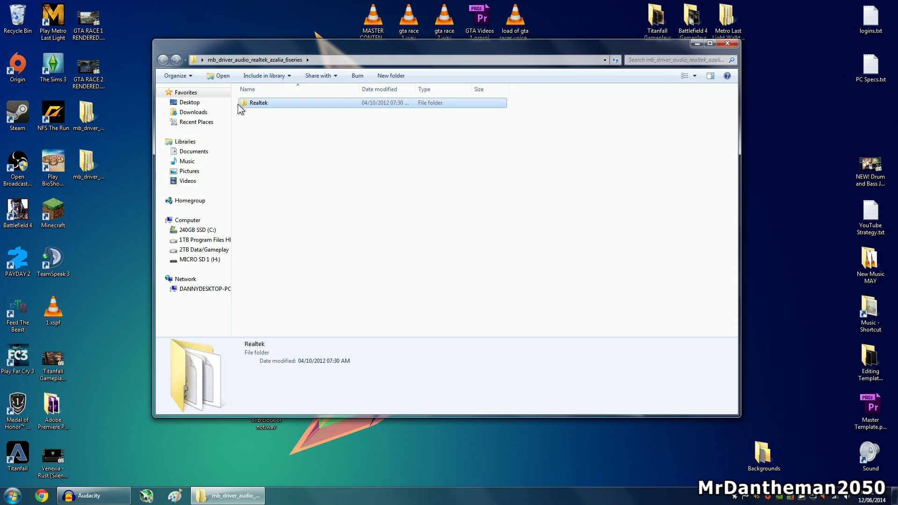
pyautogui.press('h')
pyautogui.press('d')
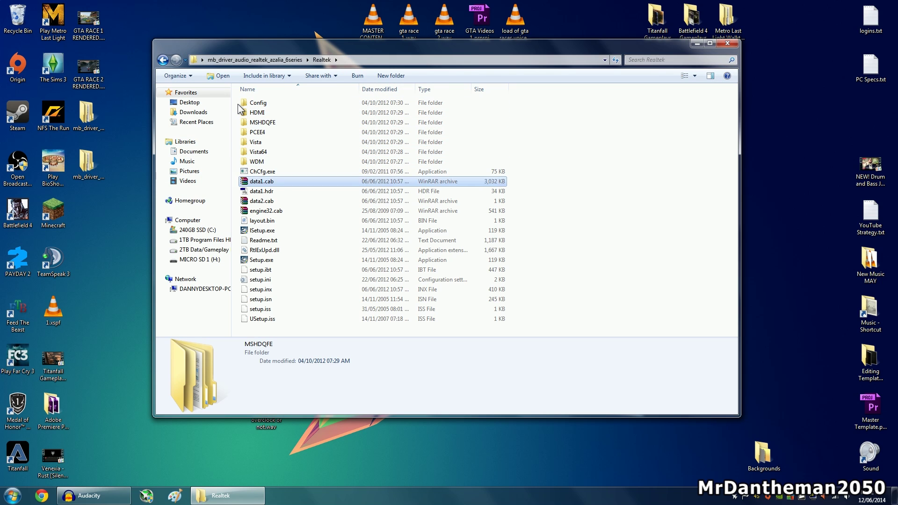
pyautogui.press('l')
pyautogui.press('i')
pyautogui.press('r')
pyautogui.press('t')
pyautogui.press('s')
pyautogui.press('Return')
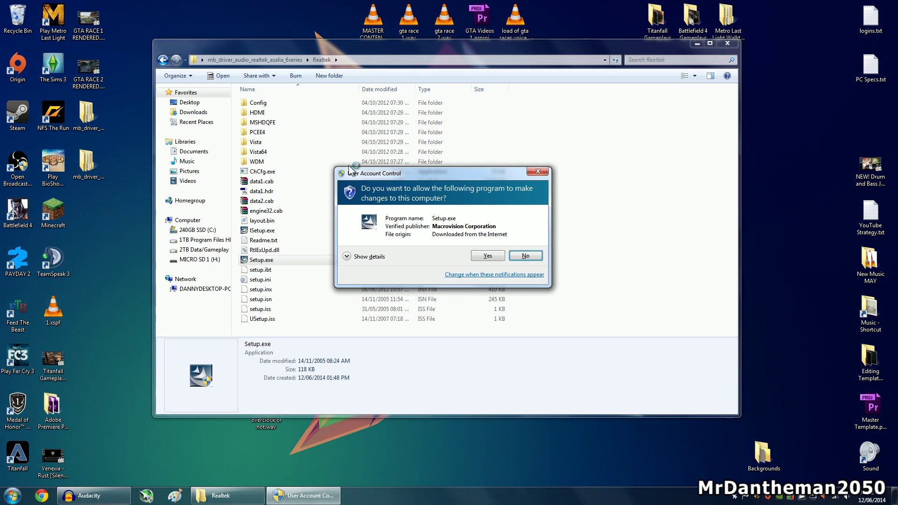
pyautogui.click(482, 257)
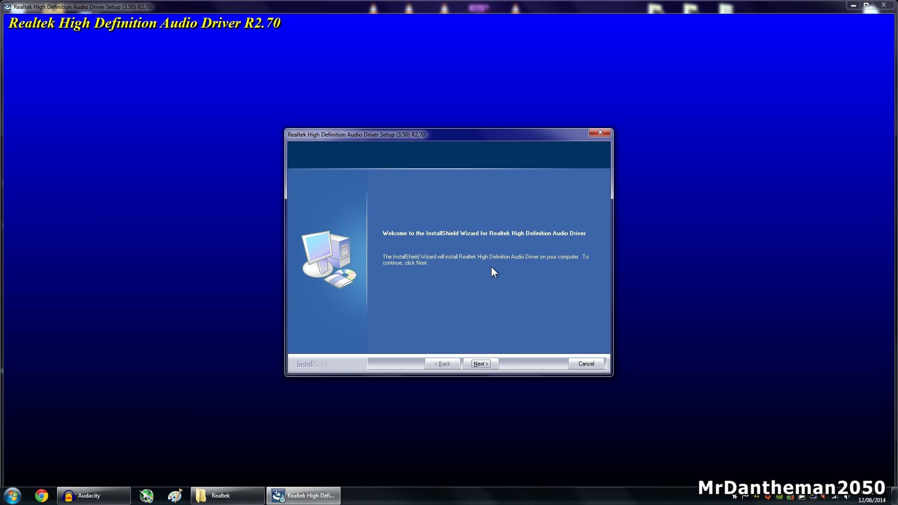
# - Cancel the Realtek High Definition Audio Driver setup after its welcome page
pyautogui.click(484, 362)
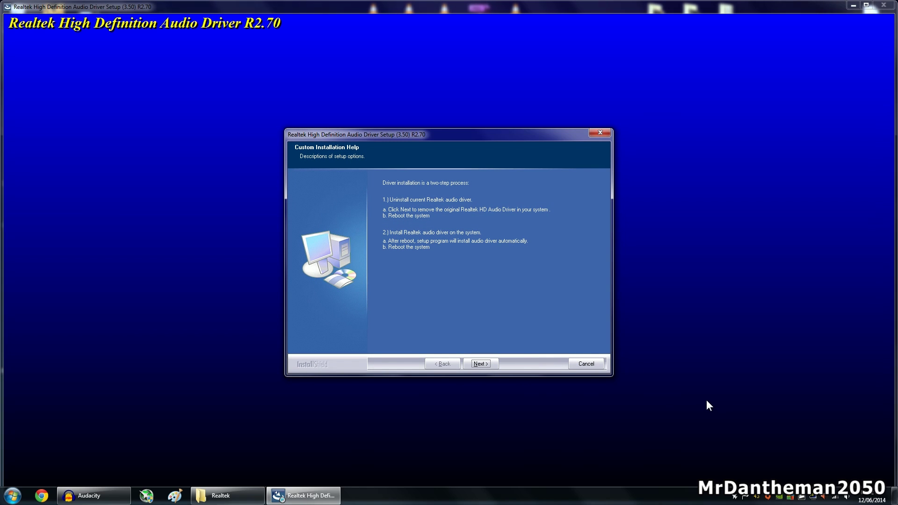
pyautogui.click(598, 363)
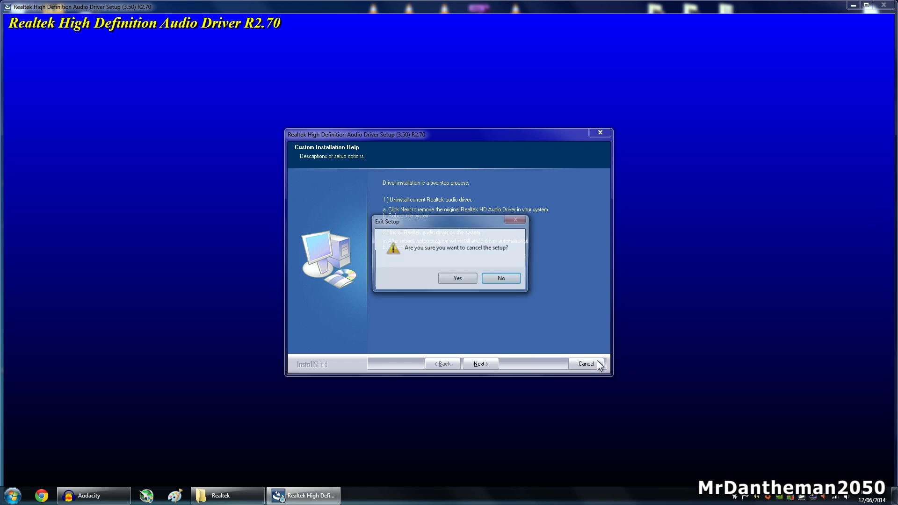
pyautogui.click(462, 280)
pyautogui.click(484, 367)
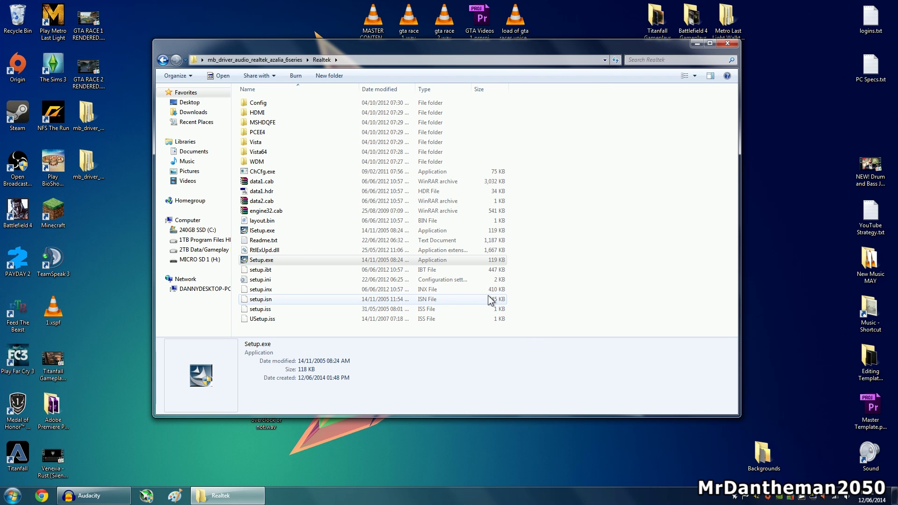
# - Open mb_driver_chipset_intel_6series\INFUpdate, close both folder windows, and select the remaining folders
pyautogui.click(88, 180)
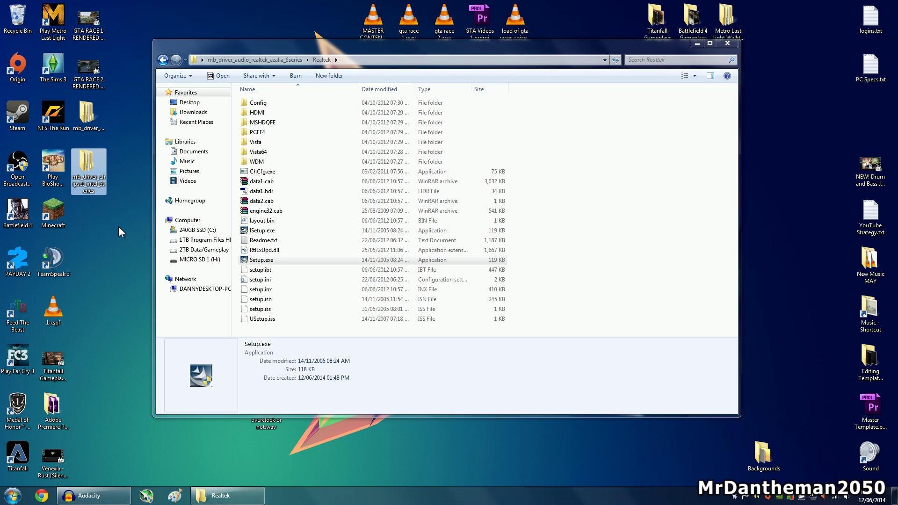
pyautogui.doubleClick(92, 186)
pyautogui.doubleClick(281, 114)
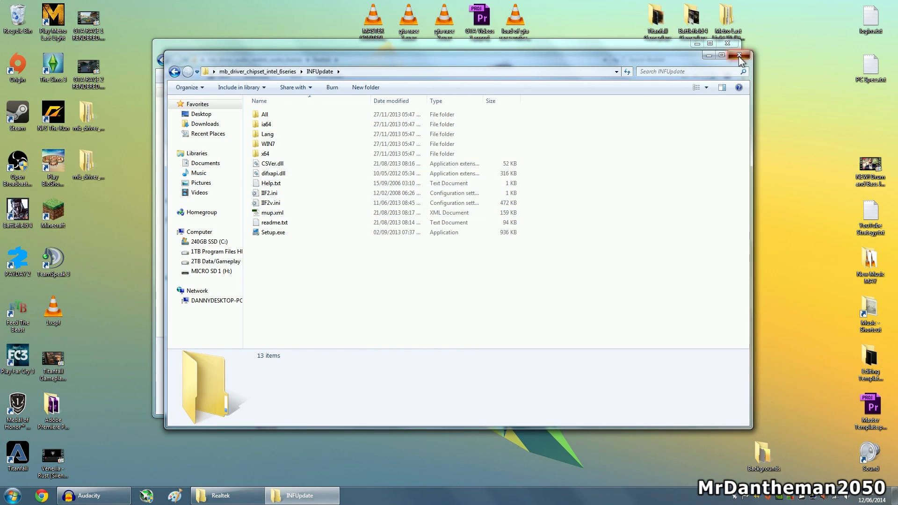
pyautogui.click(739, 54)
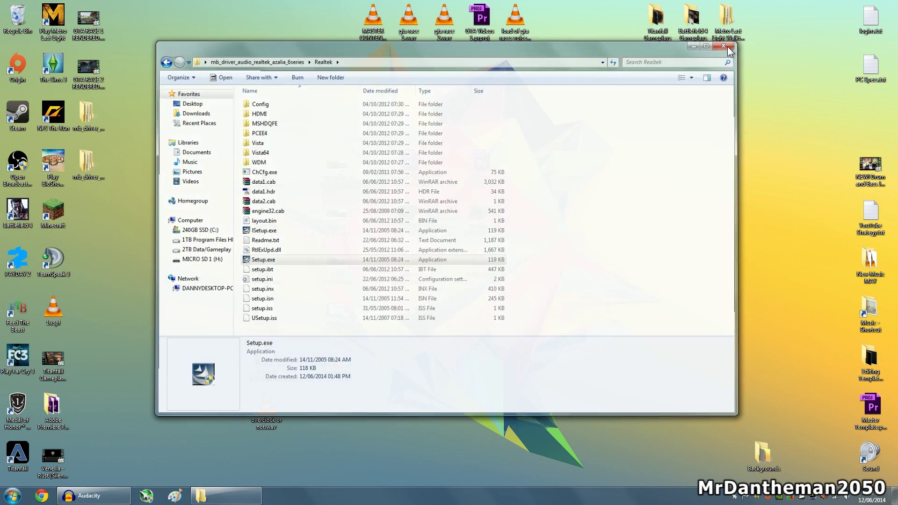
pyautogui.click(727, 43)
pyautogui.moveTo(136, 197); pyautogui.dragTo(85, 112)
# - Drag both remaining mb_driver folders into the Recycle Bin and permanently empty it
pyautogui.moveTo(88, 112); pyautogui.dragTo(18, 17)
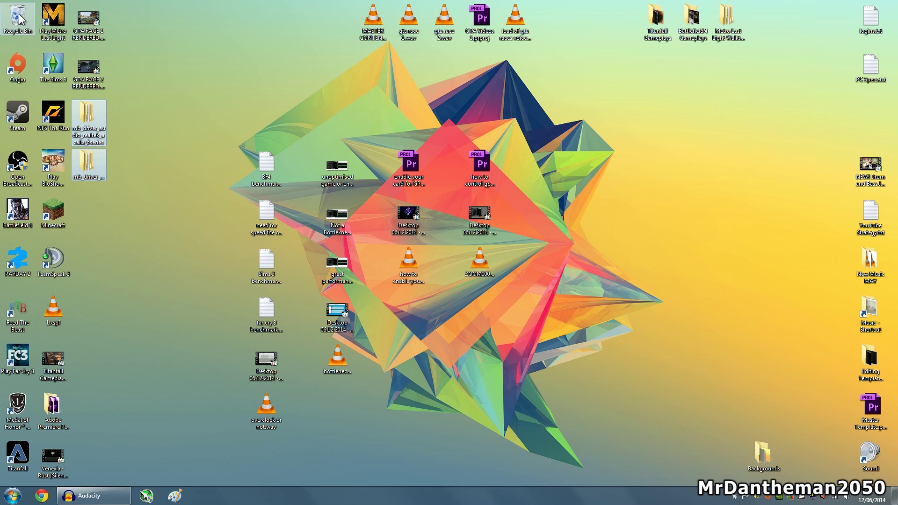
pyautogui.rightClick(18, 15)
pyautogui.click(29, 30)
pyautogui.press('Return')
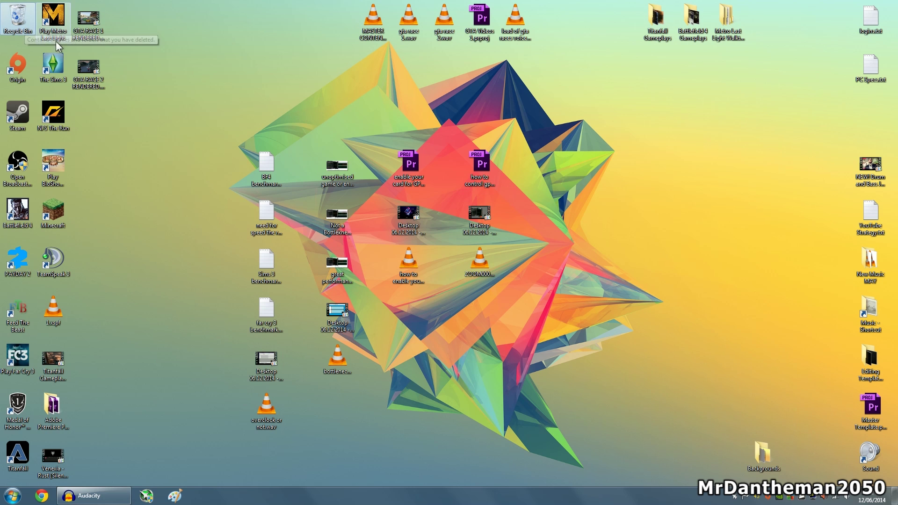